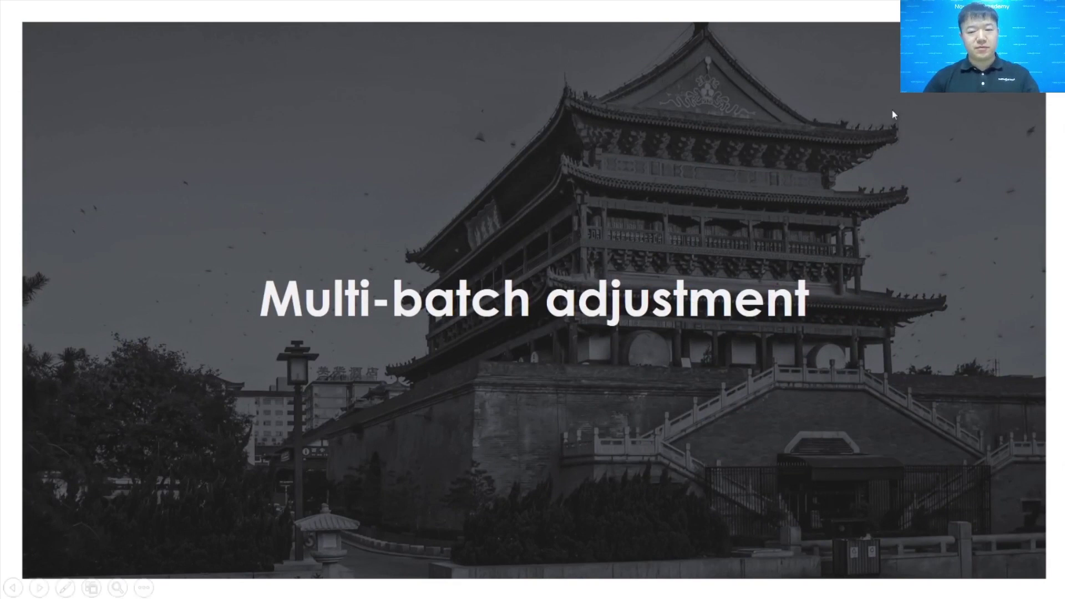
Exit the PowerPoint slideshow on the Multi-batch adjustment title slide
{"action": "key", "text": "Escape"}
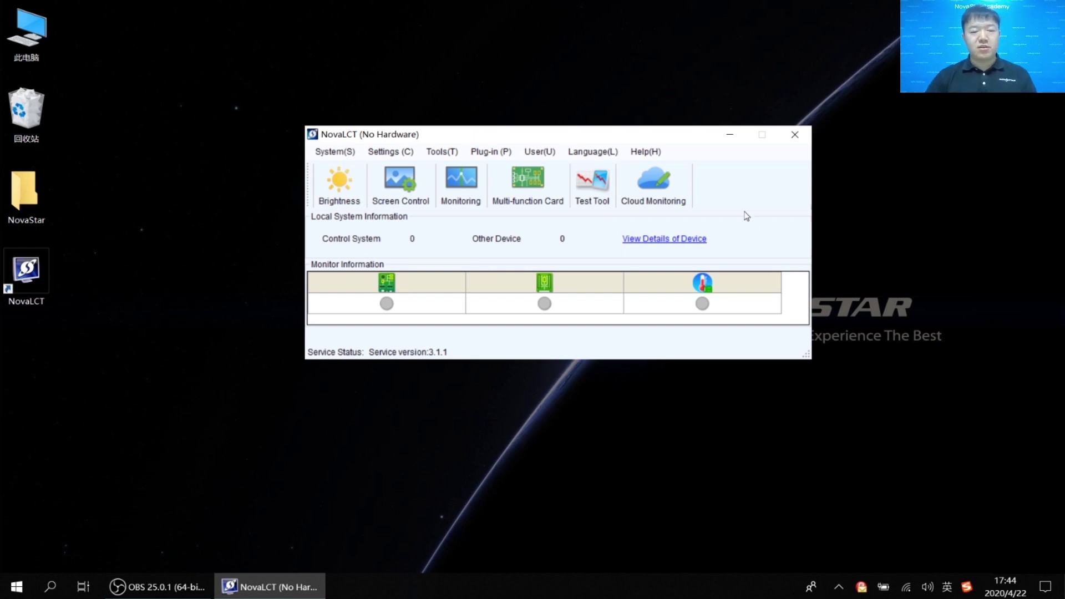
Enter demonstration mode from the User menu, logging in with the account password
{"action": "left_click", "coordinate": [539, 152]}
{"action": "left_click", "coordinate": [558, 183]}
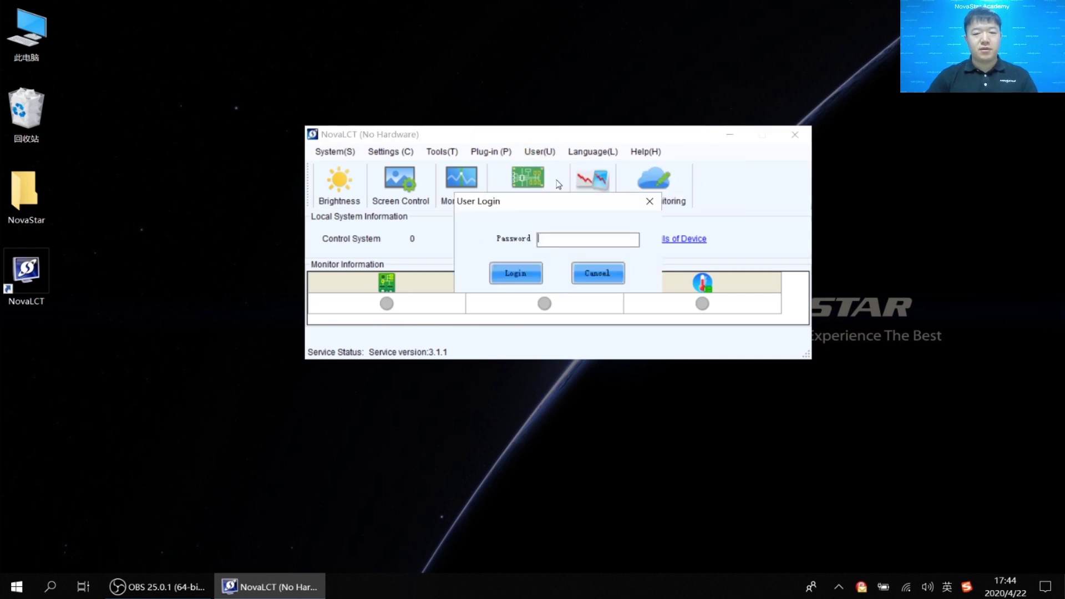
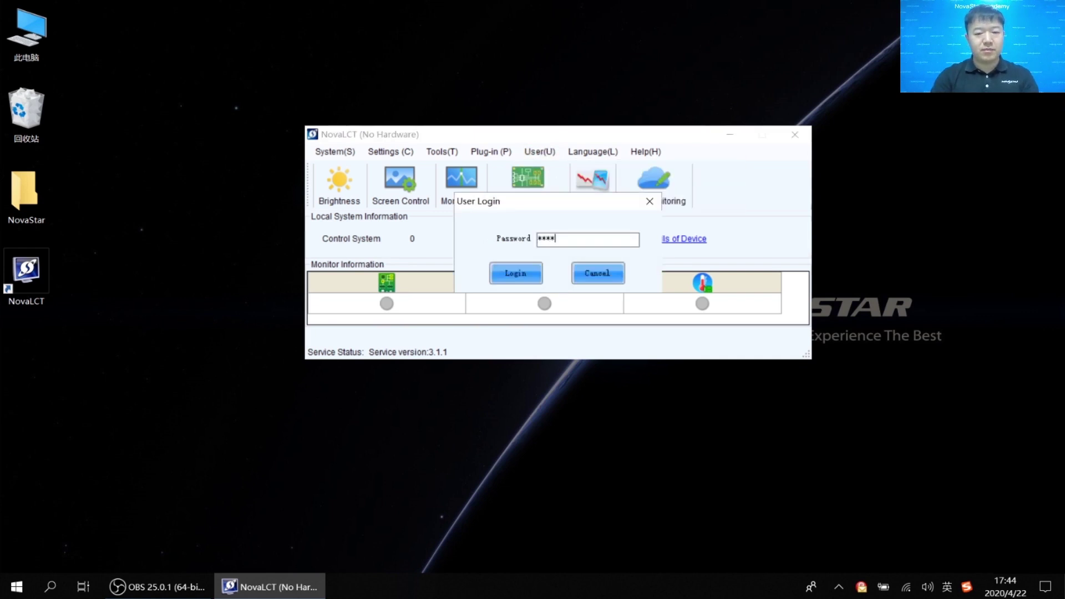
{"action": "key", "text": "Return"}
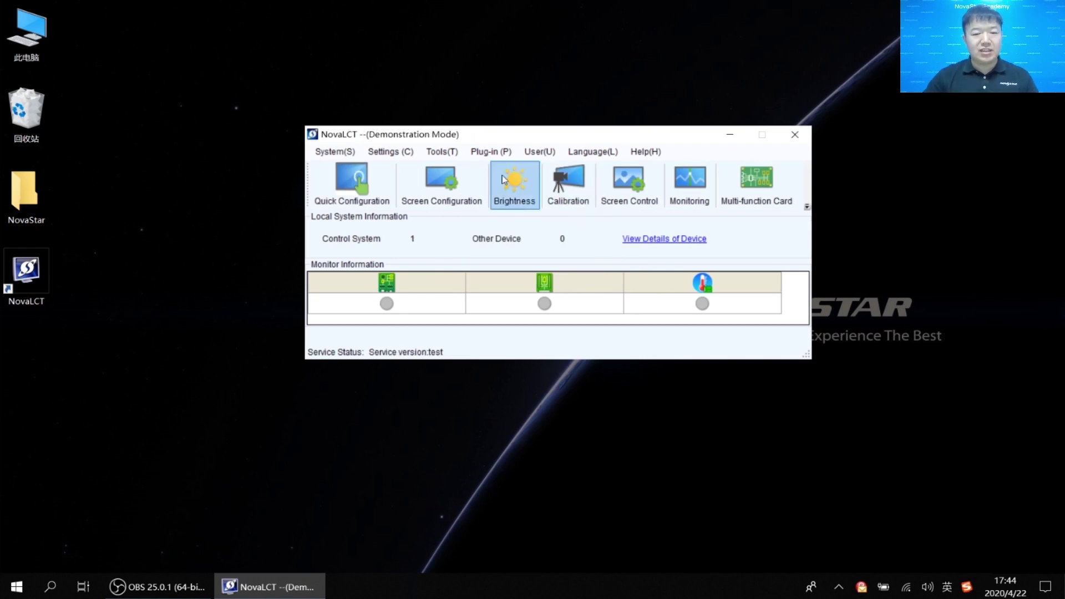
{"action": "left_click", "coordinate": [451, 156]}
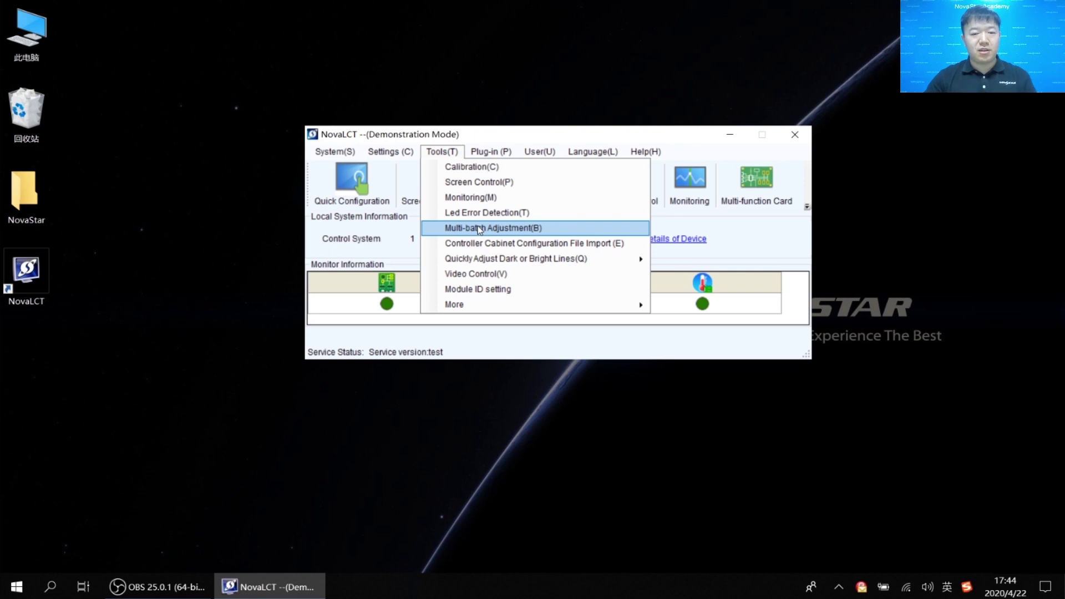
Start Multi-batch Adjustment with Manual Adjustment and No Colorimeter, advancing to Add Sample Batch
{"action": "left_click", "coordinate": [479, 228]}
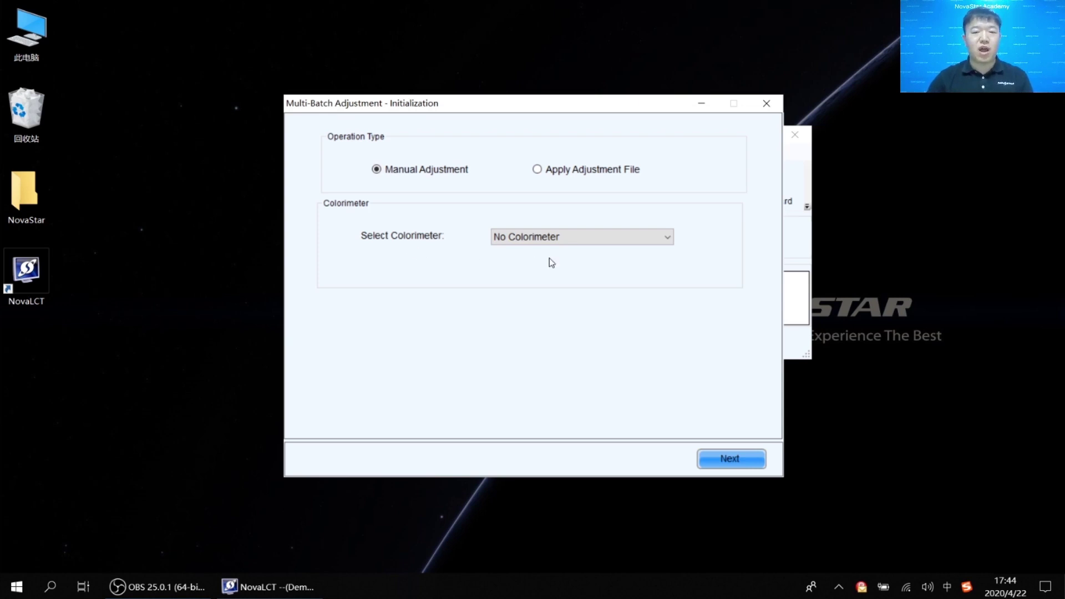
{"action": "left_click", "coordinate": [743, 461]}
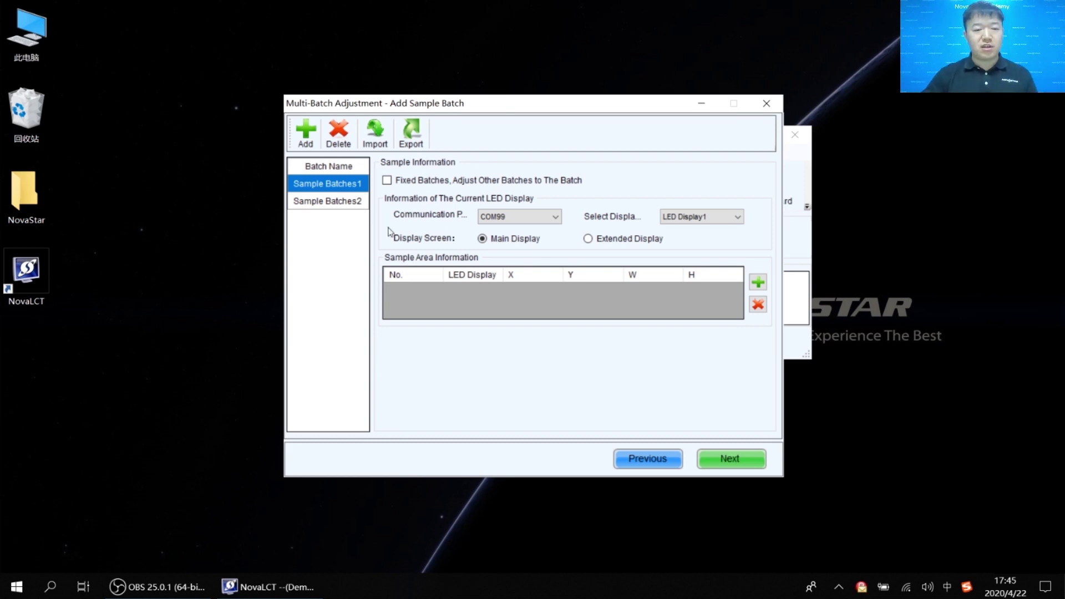
Add cabinet (1,1) as Sample Batches1's 128×128 sample area at X 0, Y 0
{"action": "left_click", "coordinate": [335, 189]}
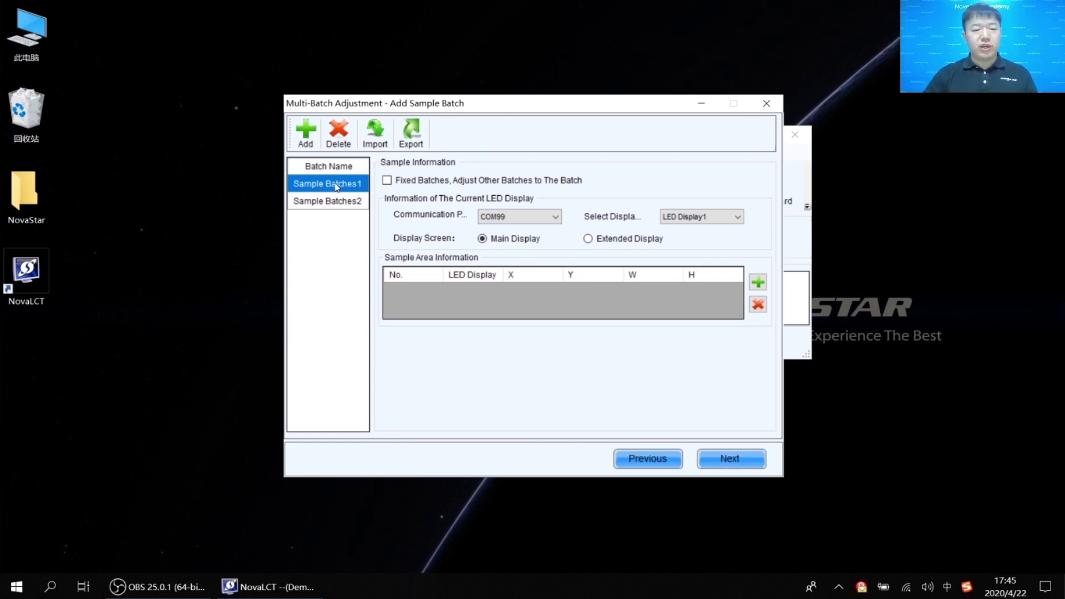
{"action": "left_click", "coordinate": [760, 282]}
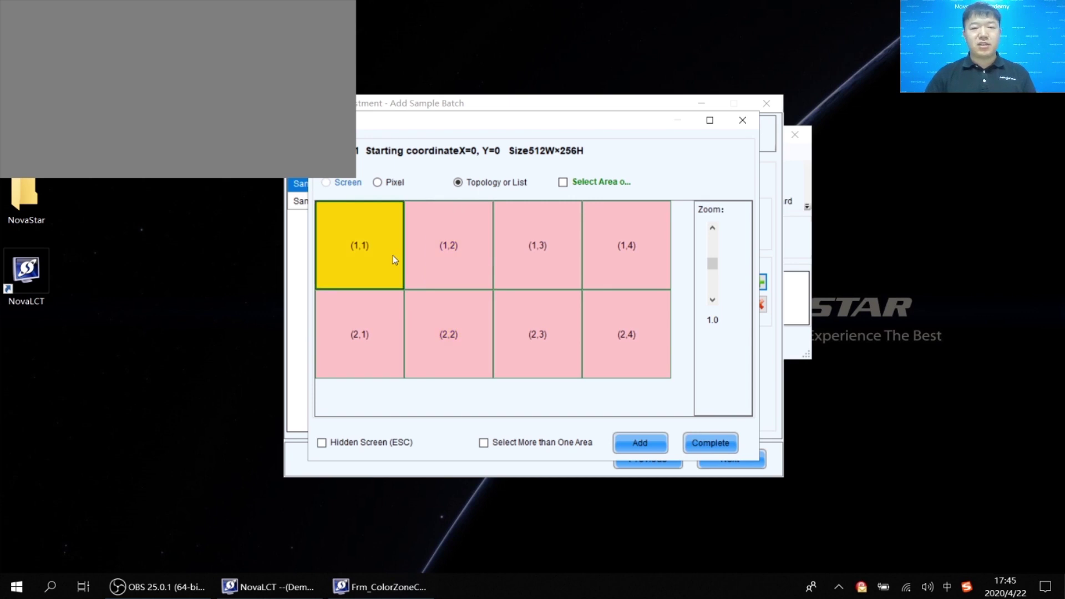
{"action": "left_click", "coordinate": [350, 226]}
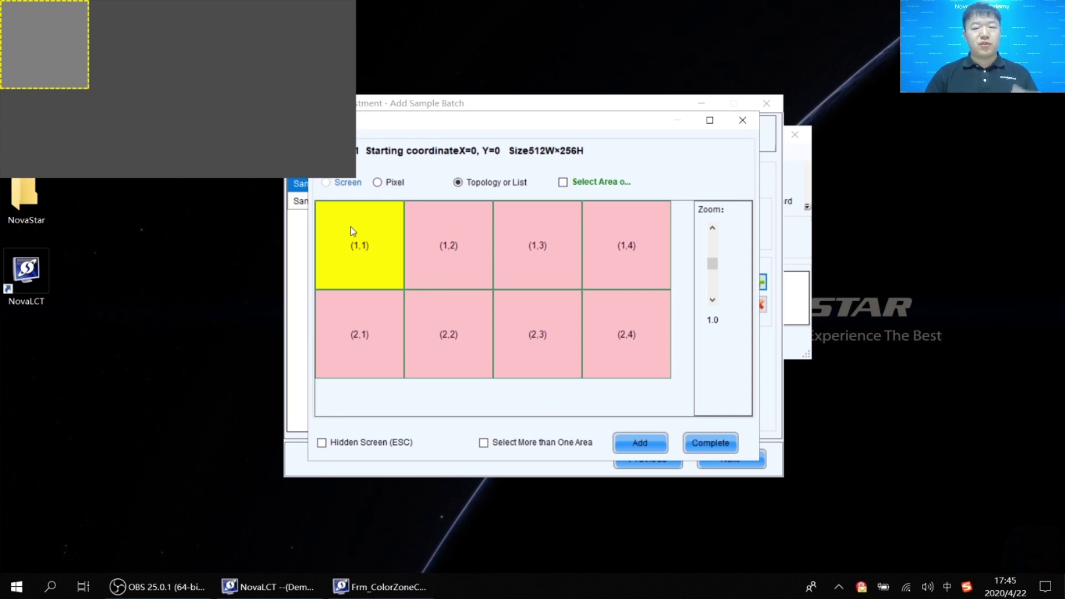
{"action": "left_click", "coordinate": [629, 448]}
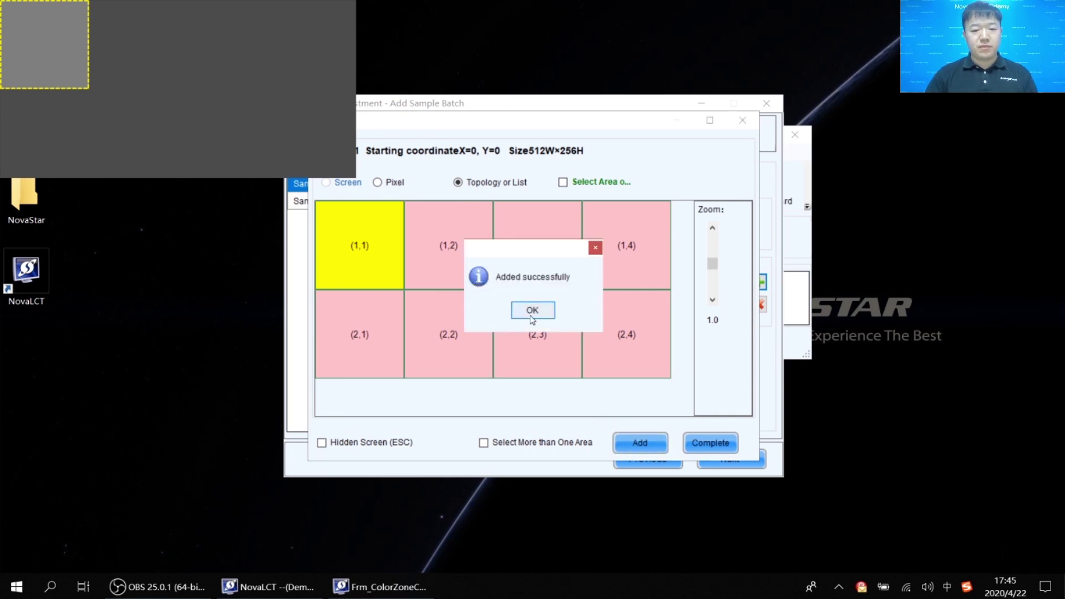
{"action": "left_click", "coordinate": [531, 310]}
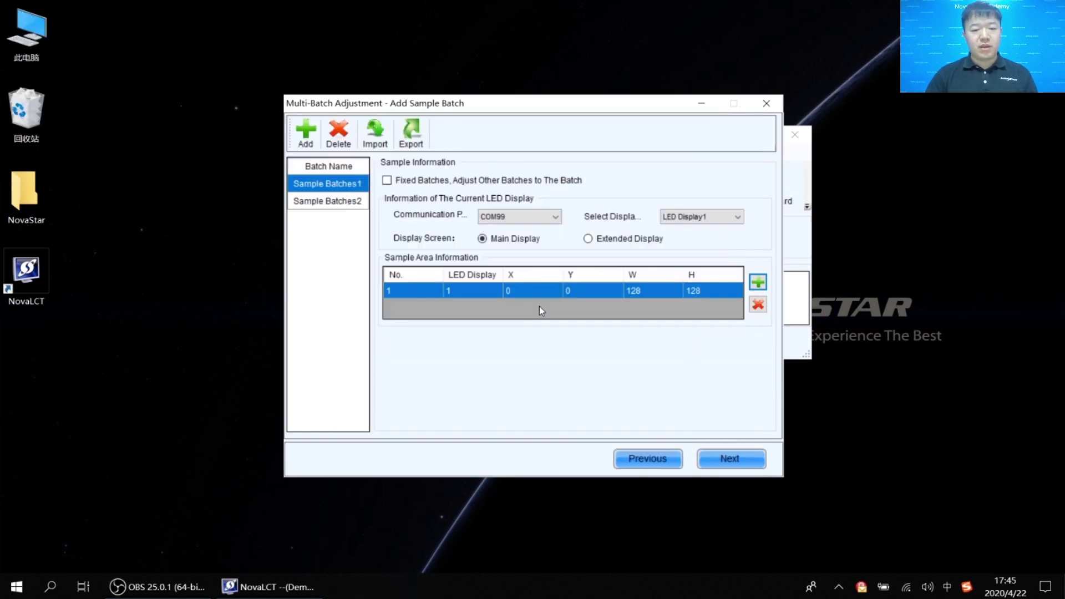
Add cabinet (2,1) as Sample Batches2's 128×128 sample area at X 0, Y 128
{"action": "left_click", "coordinate": [350, 205]}
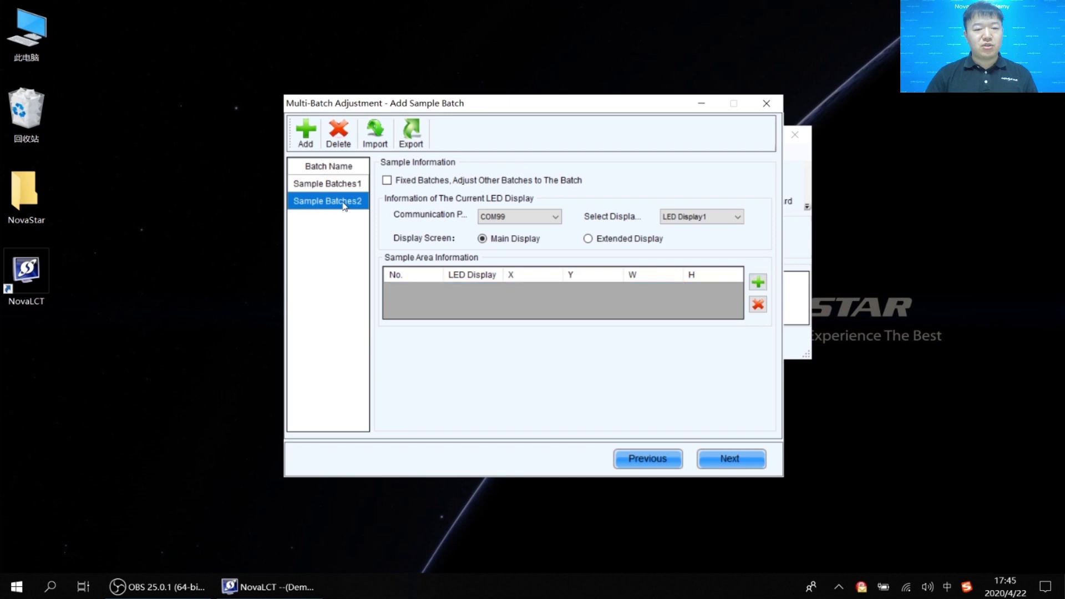
{"action": "left_click", "coordinate": [758, 283]}
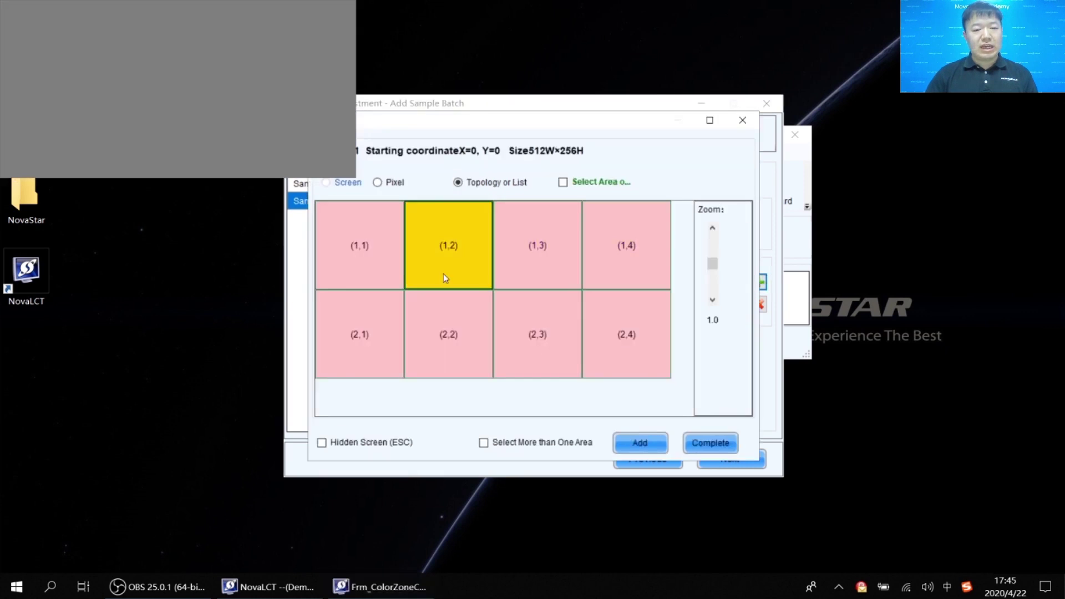
{"action": "left_click", "coordinate": [369, 328]}
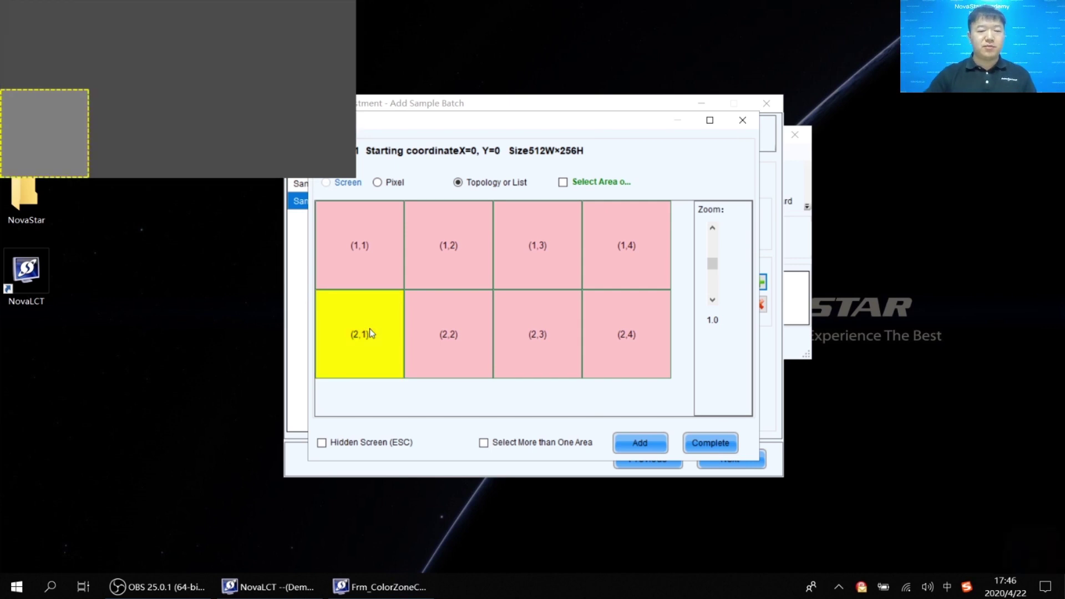
{"action": "left_click", "coordinate": [641, 451]}
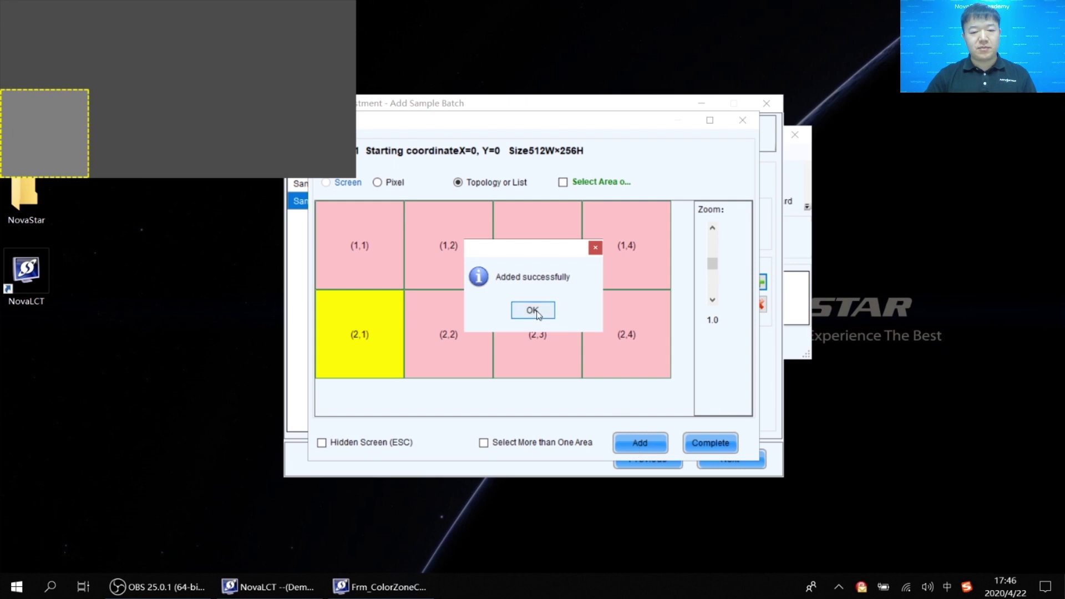
{"action": "left_click", "coordinate": [534, 311]}
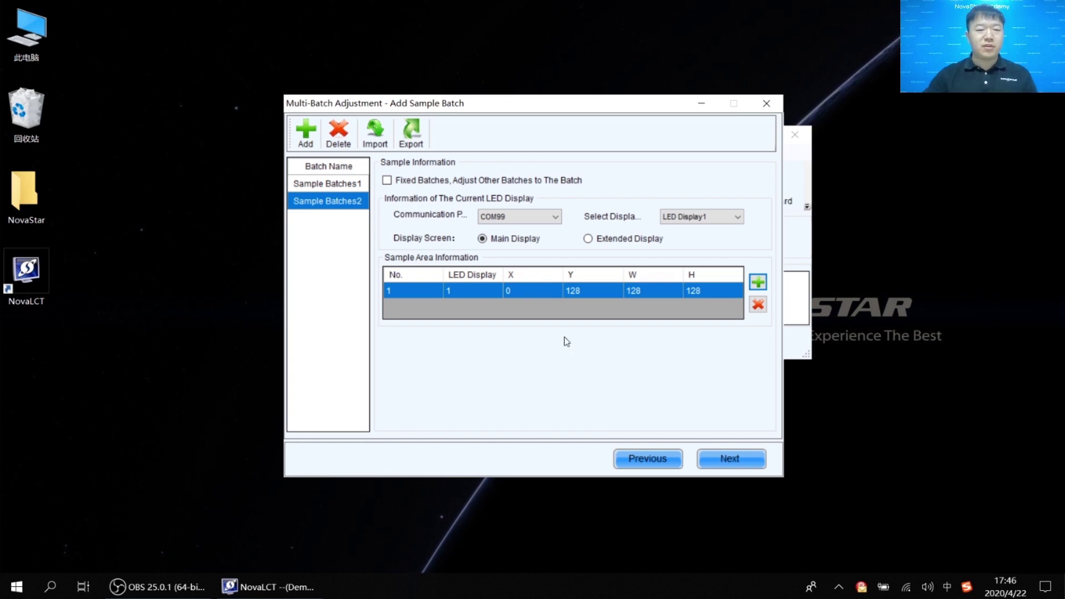
Mark Sample Batches1 as the fixed batch others adjust to, then proceed to calculation
{"action": "left_click", "coordinate": [347, 179]}
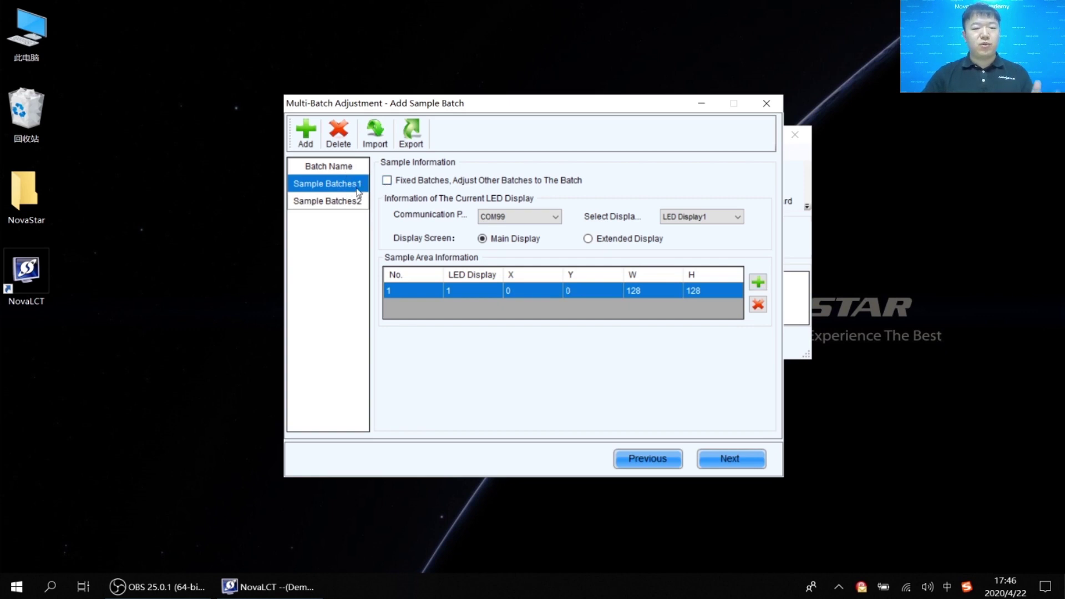
{"action": "left_click", "coordinate": [388, 180]}
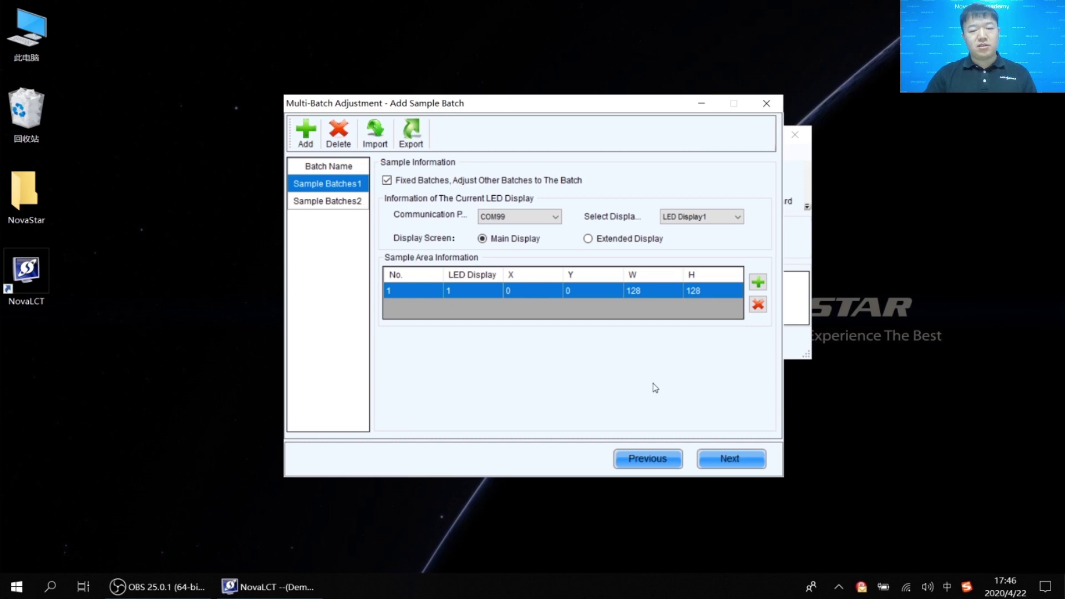
{"action": "left_click", "coordinate": [358, 202]}
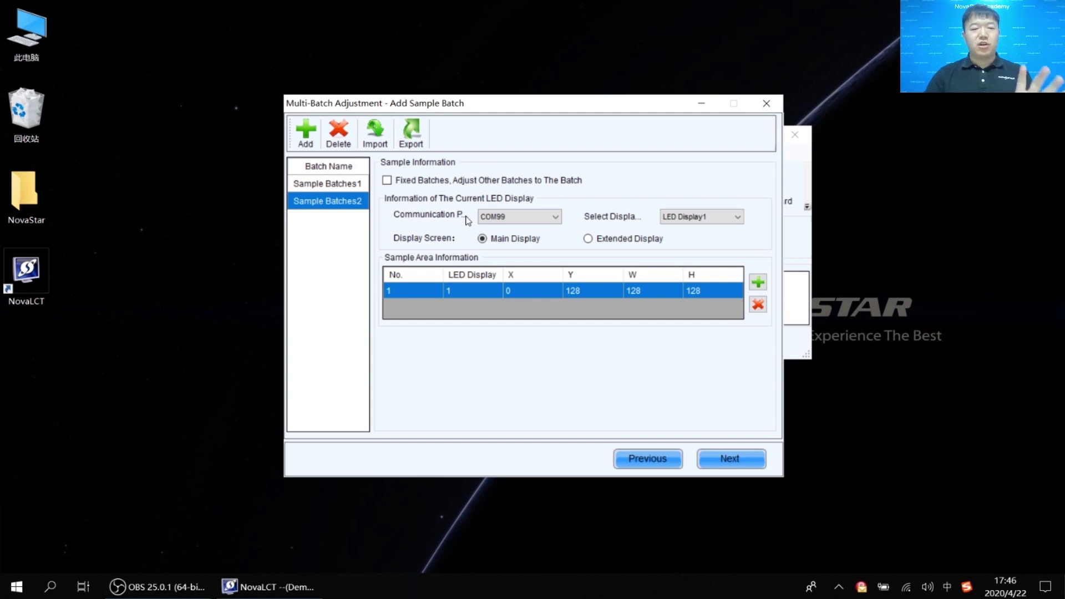
{"action": "left_click", "coordinate": [741, 460]}
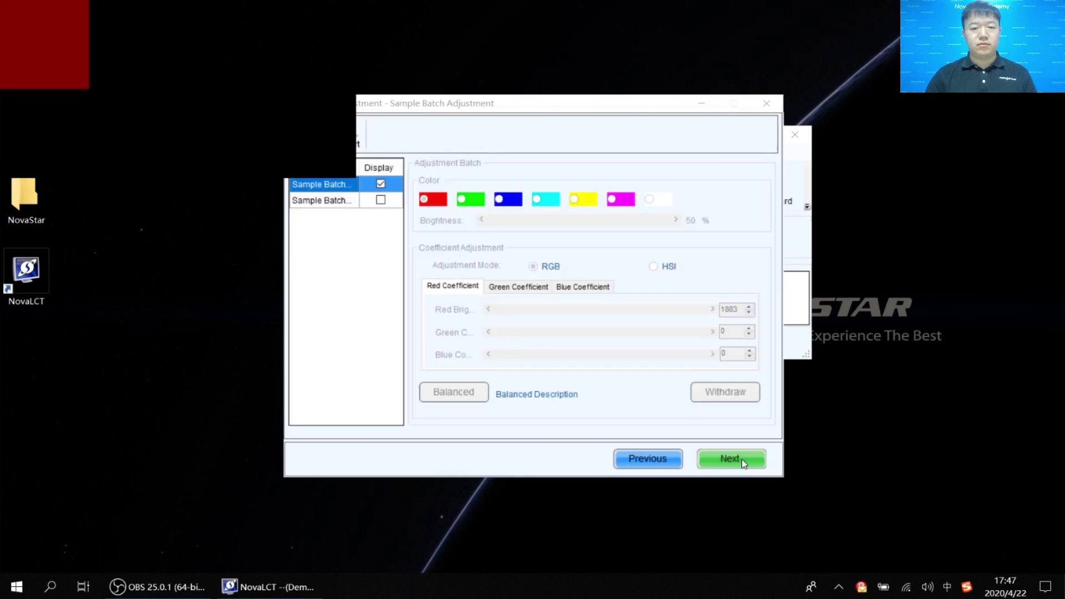
Display the second sample batch and reselect it to show its red coefficient of 1883
{"action": "left_click_drag", "start_coordinate": [561, 103], "coordinate": [637, 91]}
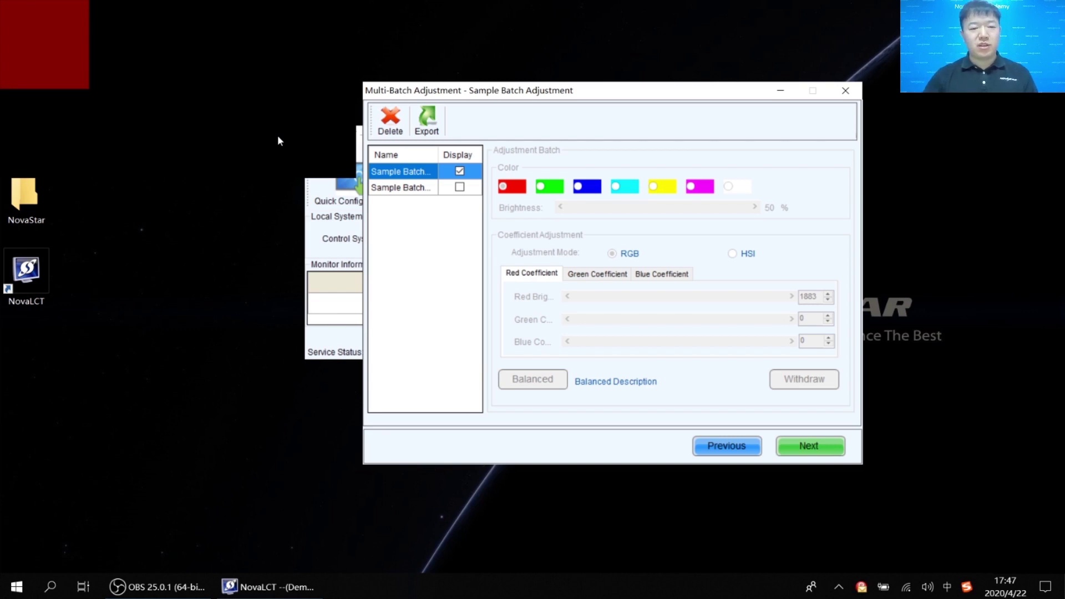
{"action": "left_click", "coordinate": [459, 187]}
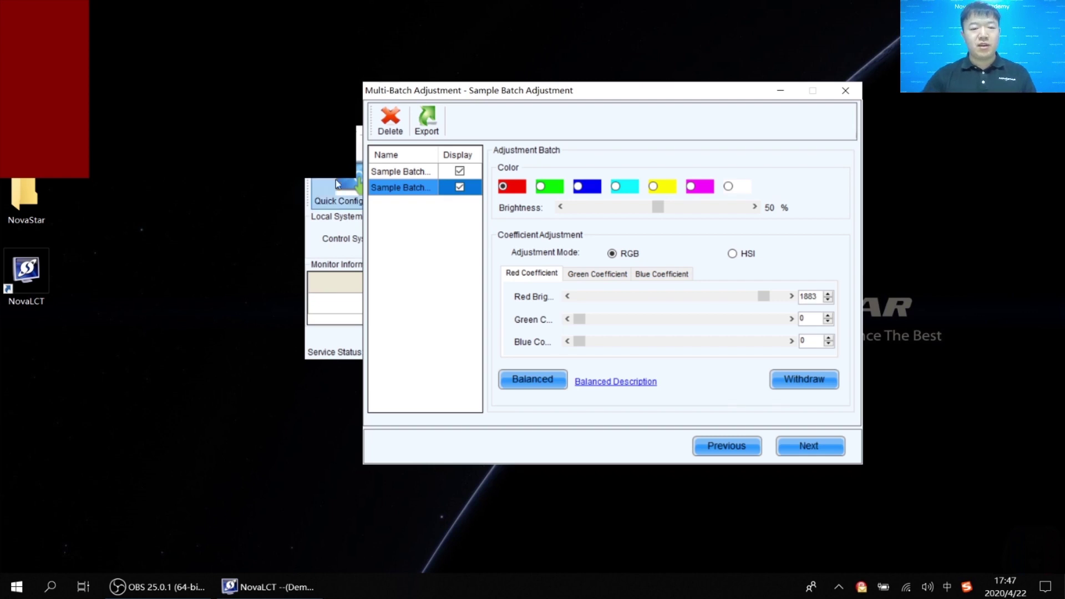
{"action": "left_click", "coordinate": [419, 172]}
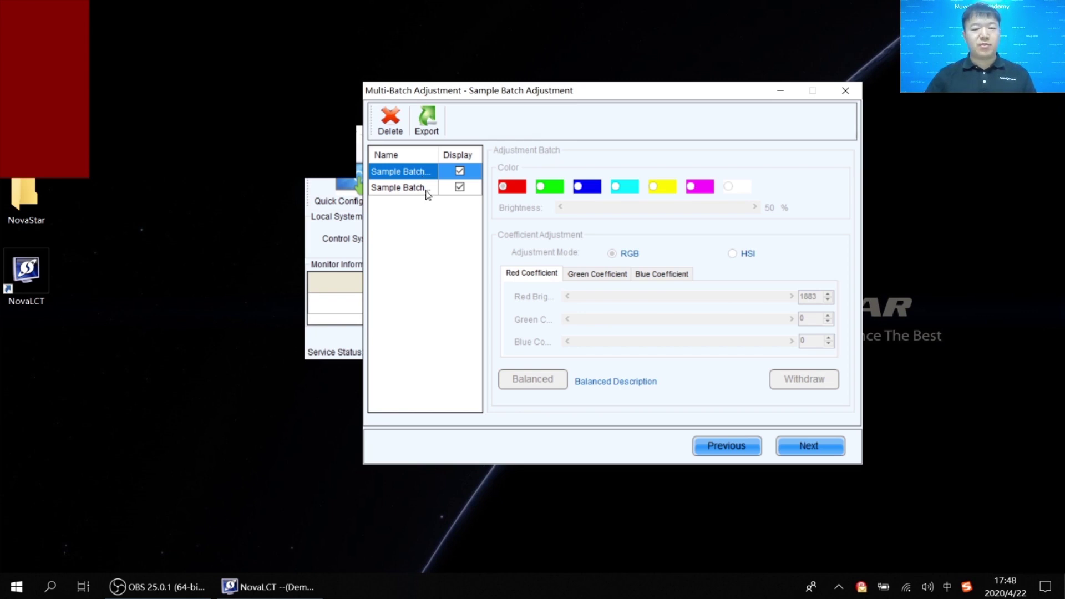
{"action": "left_click", "coordinate": [428, 190]}
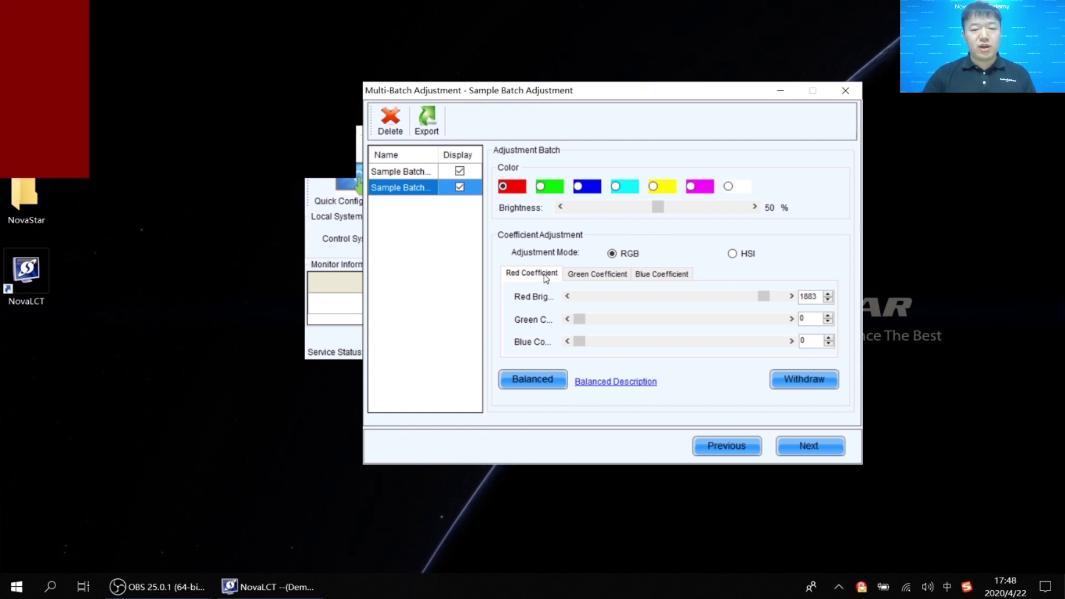
{"action": "left_click", "coordinate": [595, 274]}
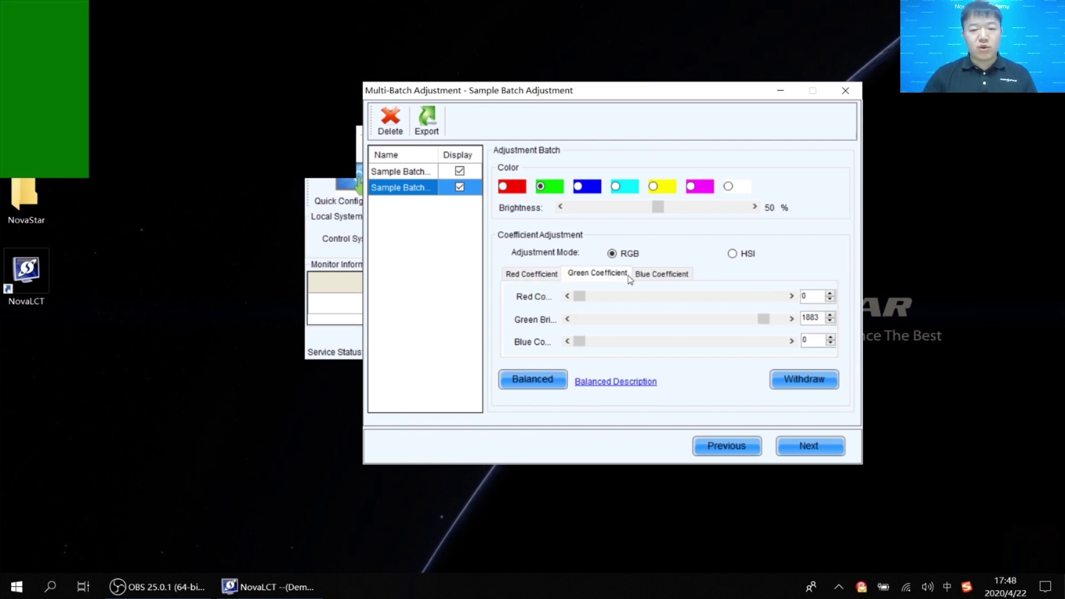
{"action": "left_click", "coordinate": [658, 279]}
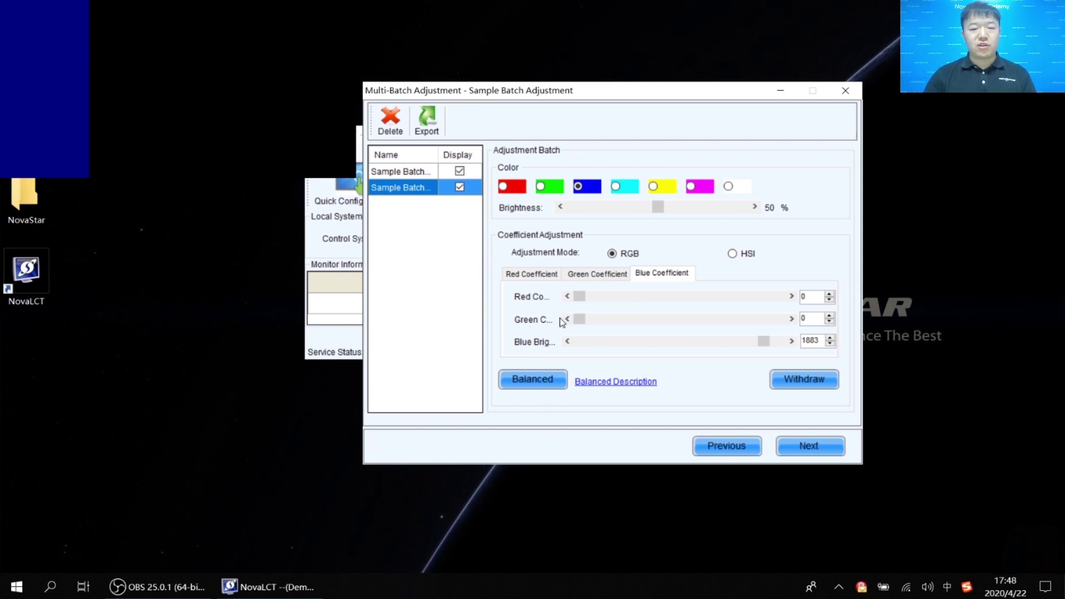
{"action": "left_click", "coordinate": [539, 278]}
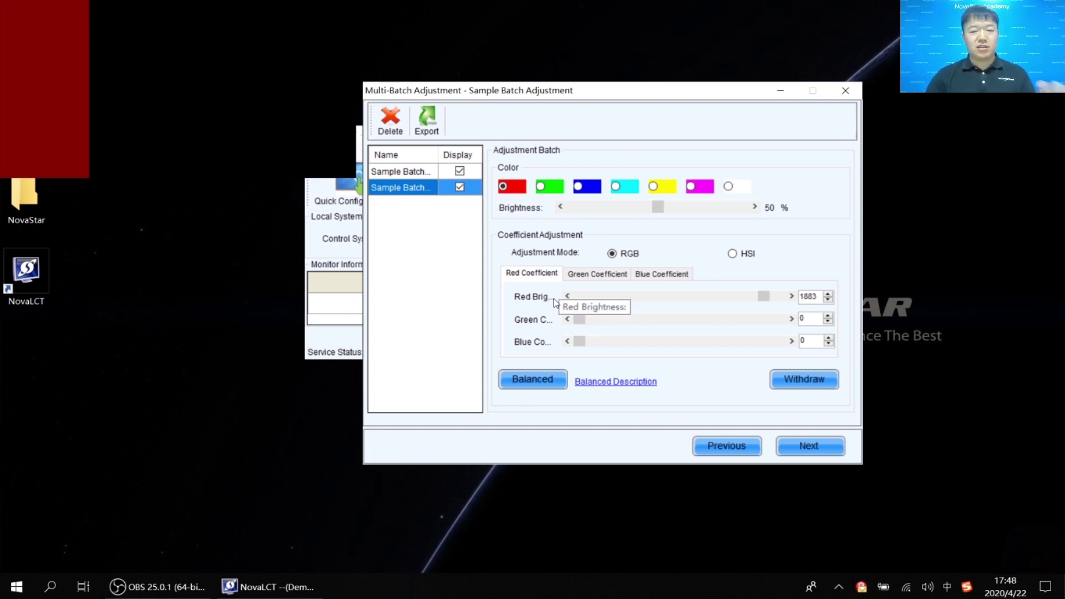
Switch to HSI mode and check red values: brightness 627, saturation 2047, hue 1023
{"action": "left_click", "coordinate": [744, 256]}
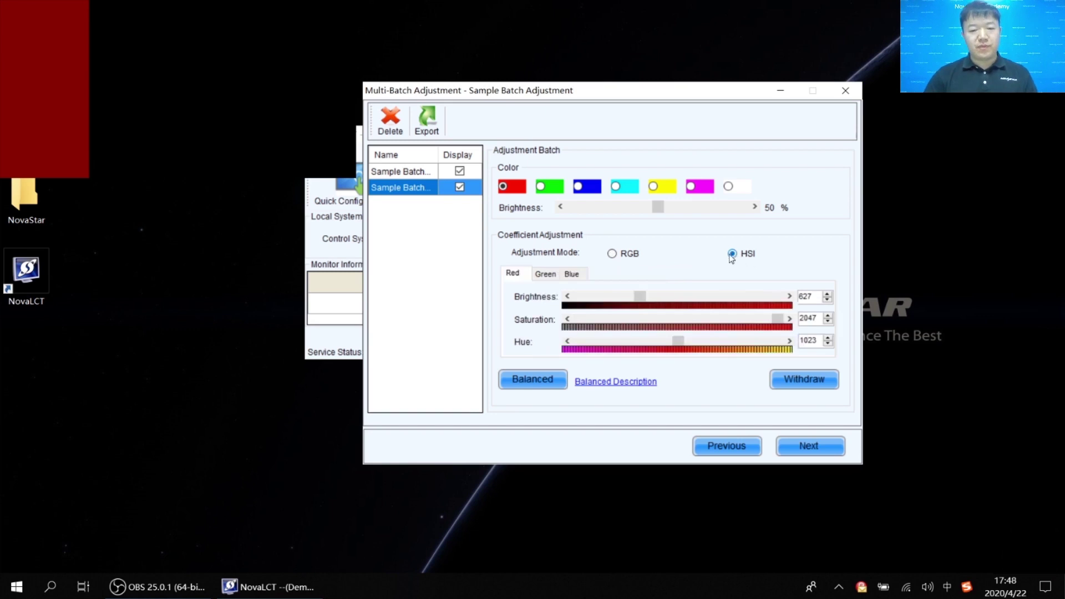
{"action": "left_click", "coordinate": [574, 274]}
{"action": "left_click", "coordinate": [513, 273]}
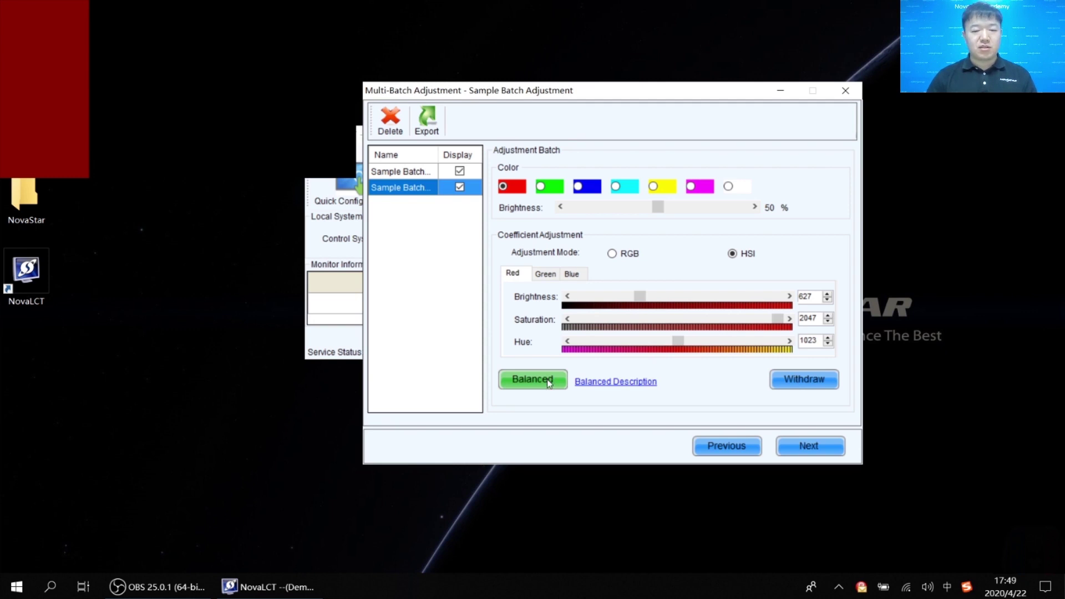
Begin balancing against Sample Batches1 and advance from RGB to the White page
{"action": "left_click", "coordinate": [547, 378]}
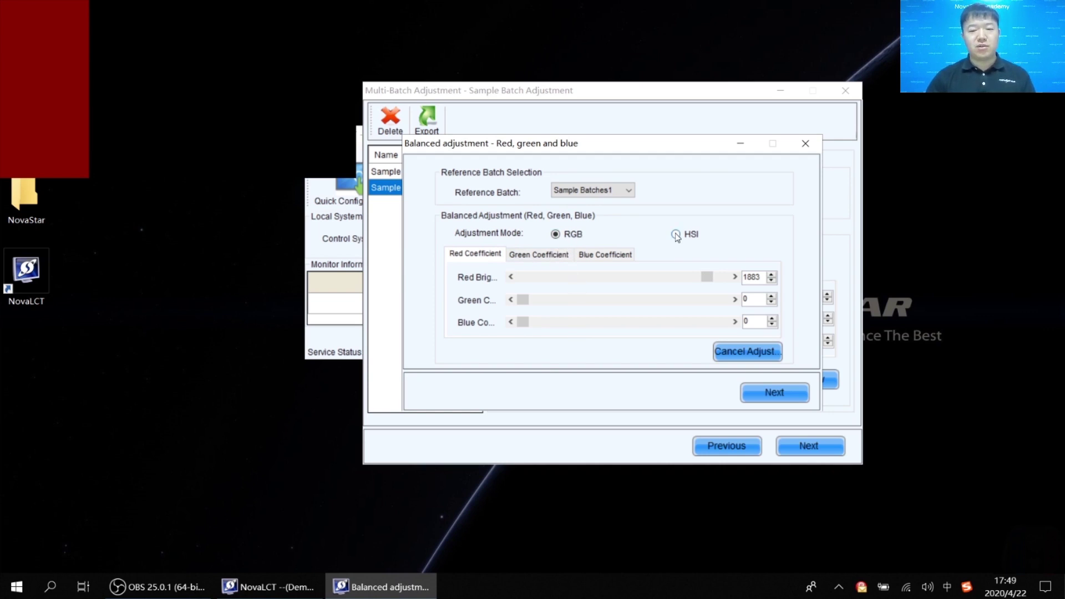
{"action": "left_click", "coordinate": [777, 393]}
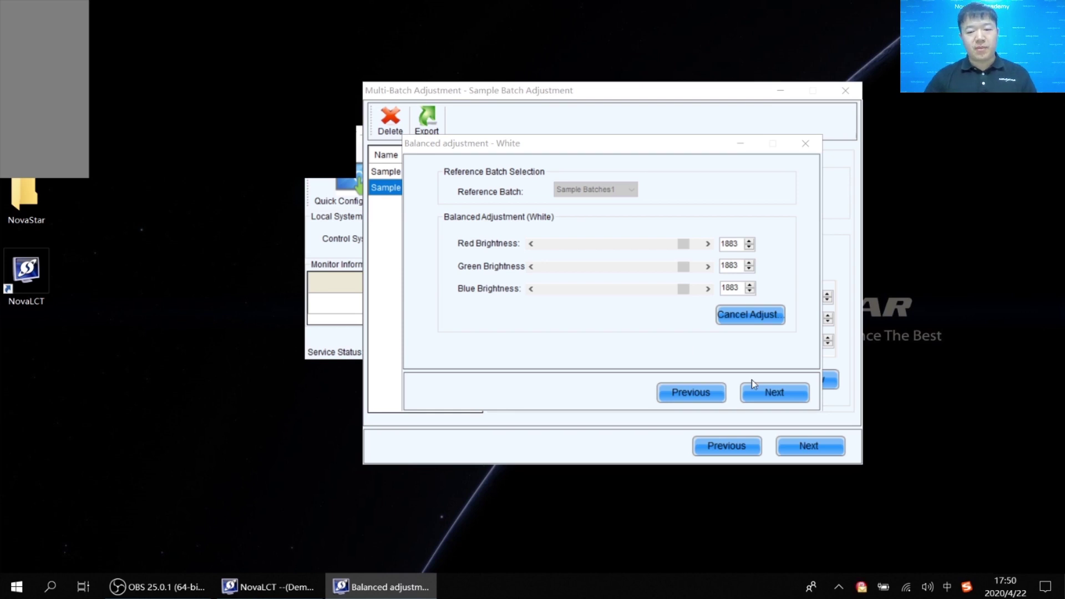
Step through Balanced match and View balanced results, then complete the balancing
{"action": "left_click", "coordinate": [775, 392]}
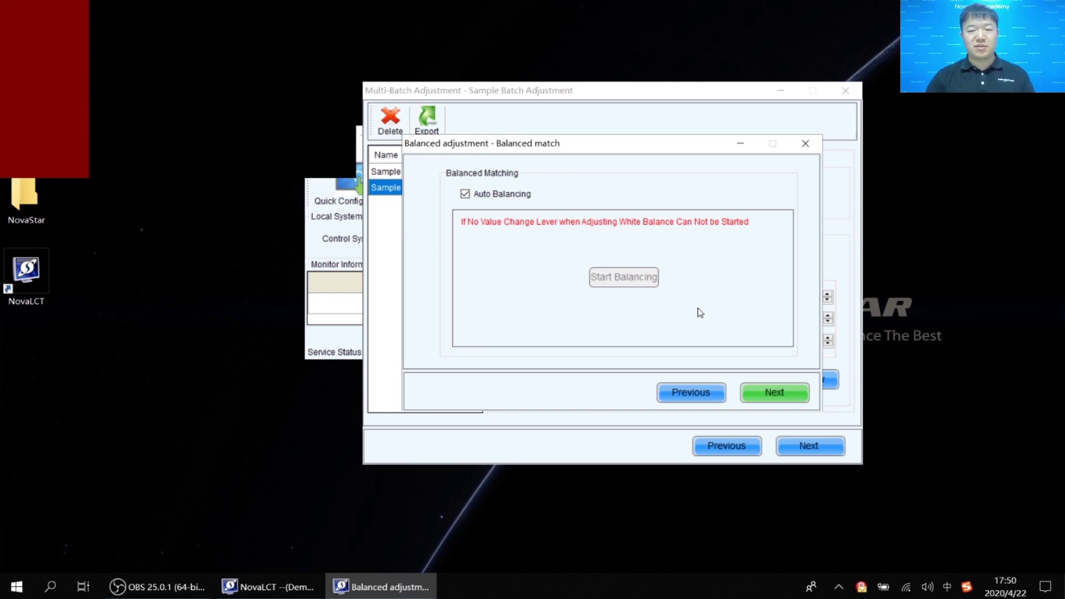
{"action": "left_click", "coordinate": [768, 393]}
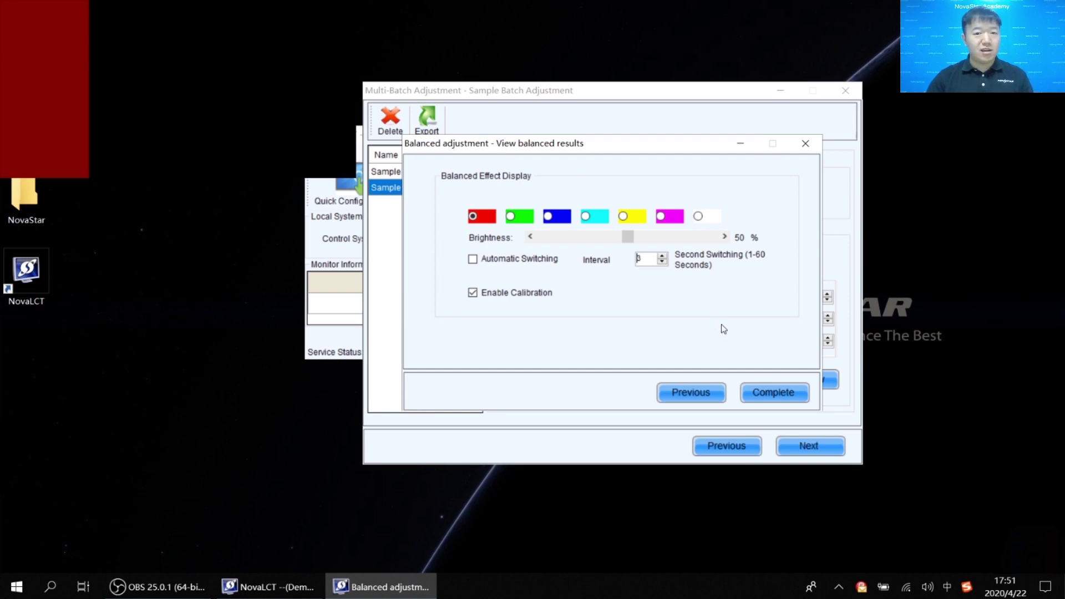
{"action": "left_click", "coordinate": [775, 394]}
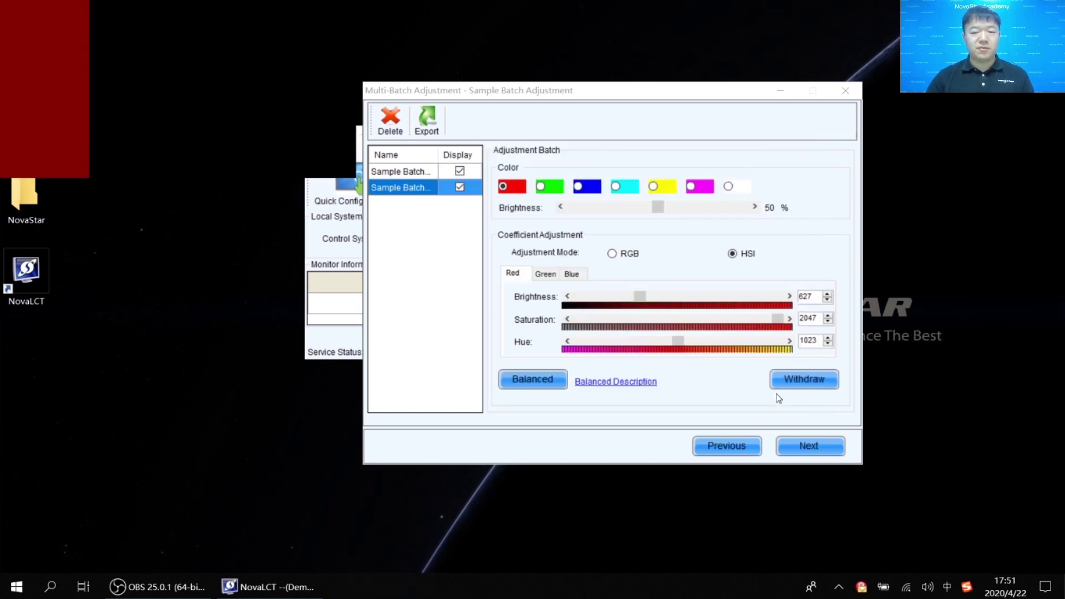
Advance to the Apply of Adjustment Results page and select Sample Batches2
{"action": "left_click", "coordinate": [809, 445]}
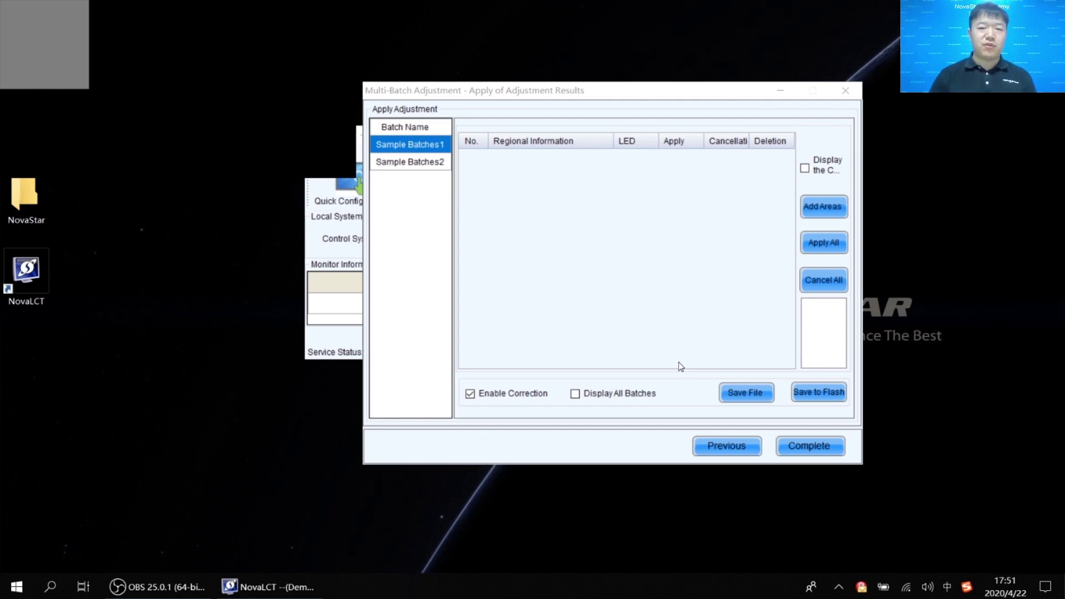
{"action": "left_click", "coordinate": [424, 165]}
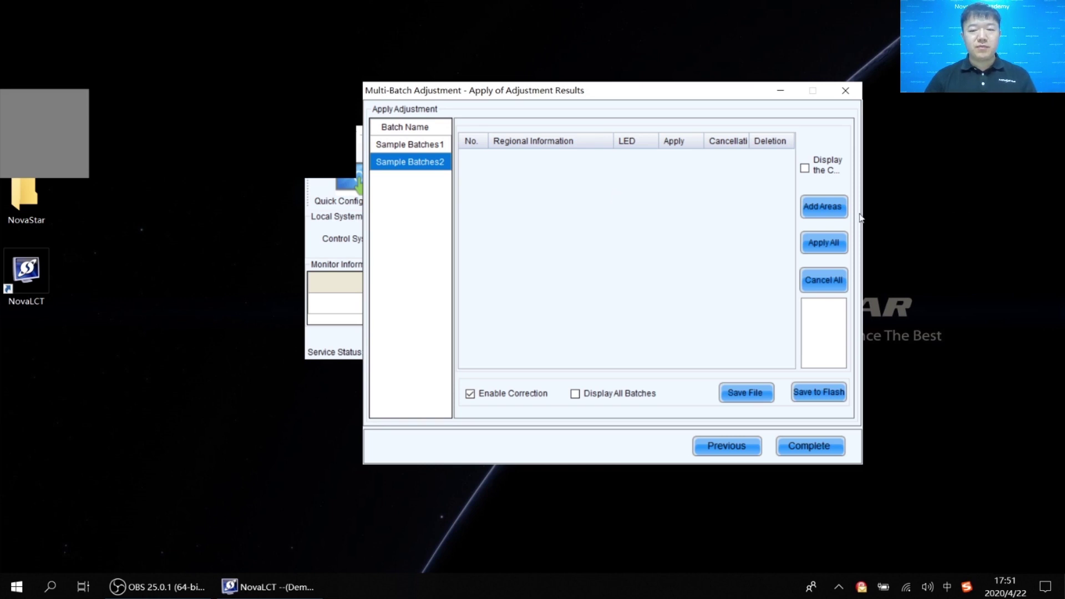
Add cabinets (2,2)–(2,4) as Sample Batches2's area, then apply coefficients with Apply All
{"action": "left_click", "coordinate": [825, 209]}
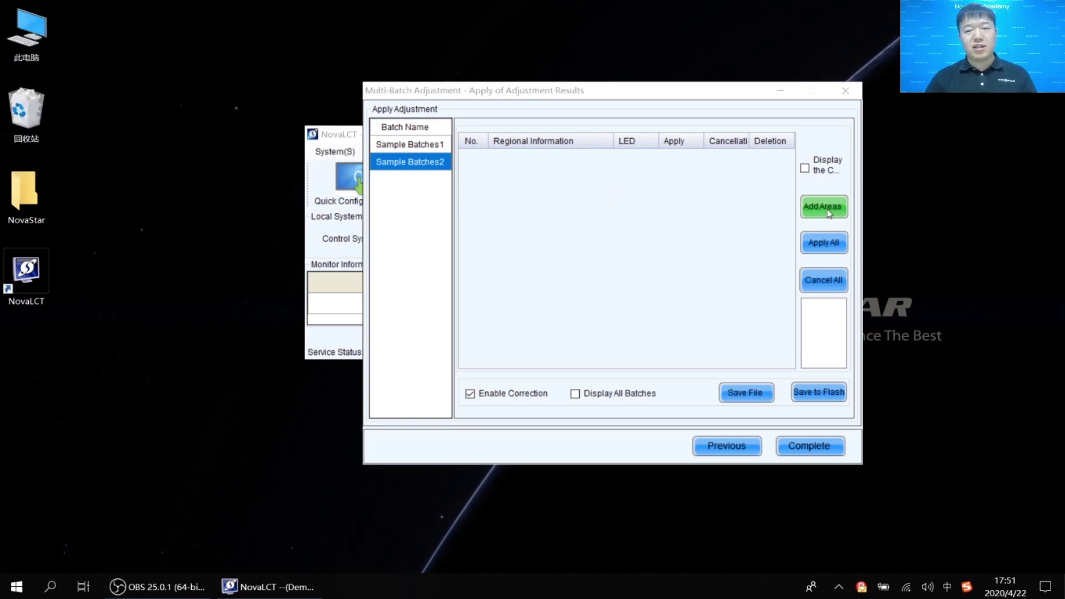
{"action": "left_click_drag", "start_coordinate": [731, 388], "coordinate": [507, 306]}
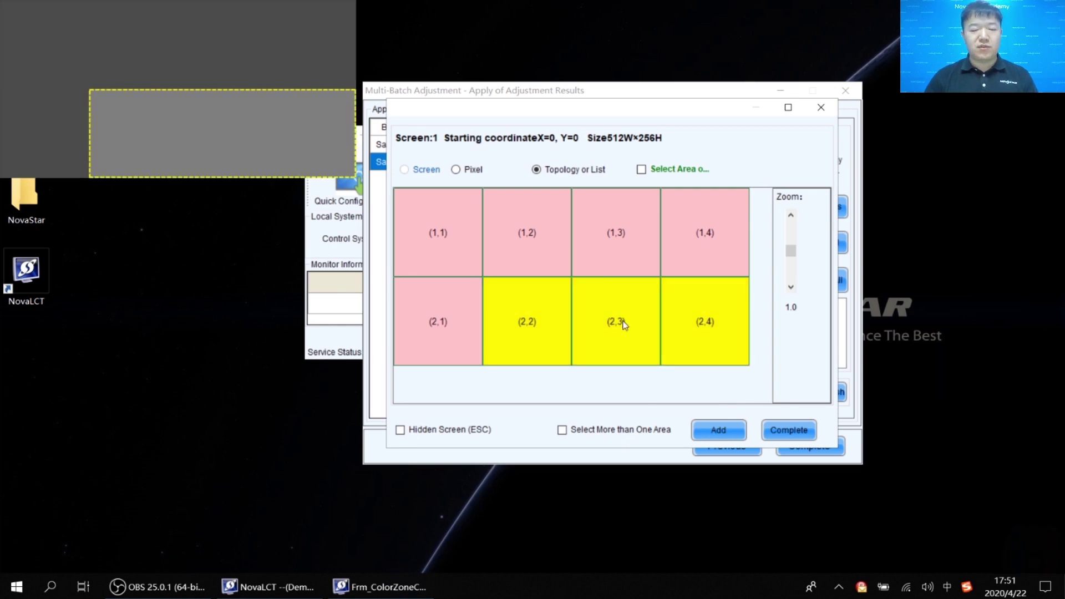
{"action": "left_click", "coordinate": [727, 432]}
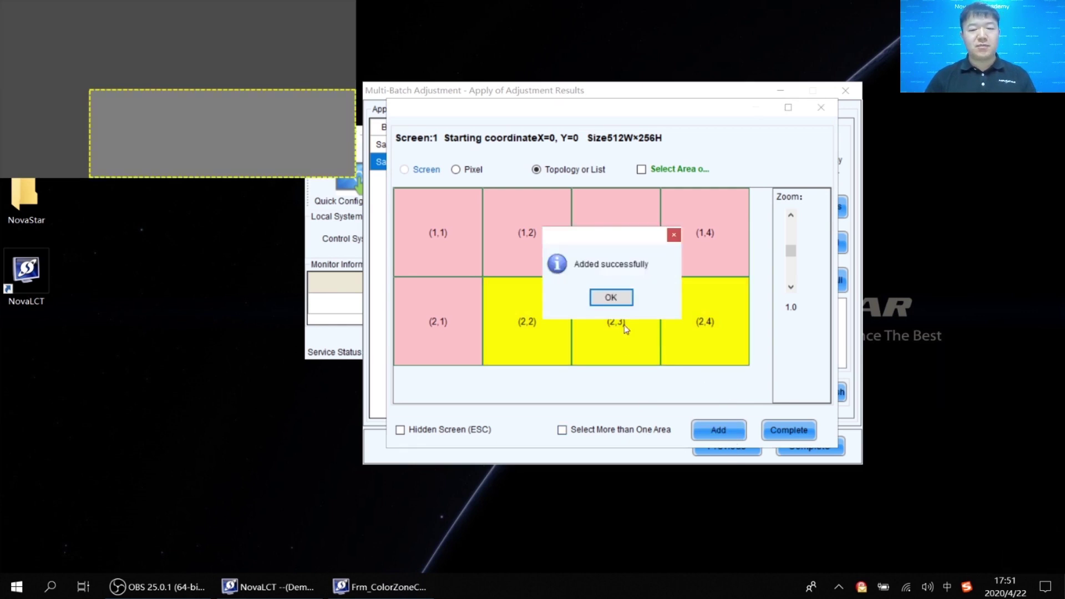
{"action": "left_click", "coordinate": [611, 297]}
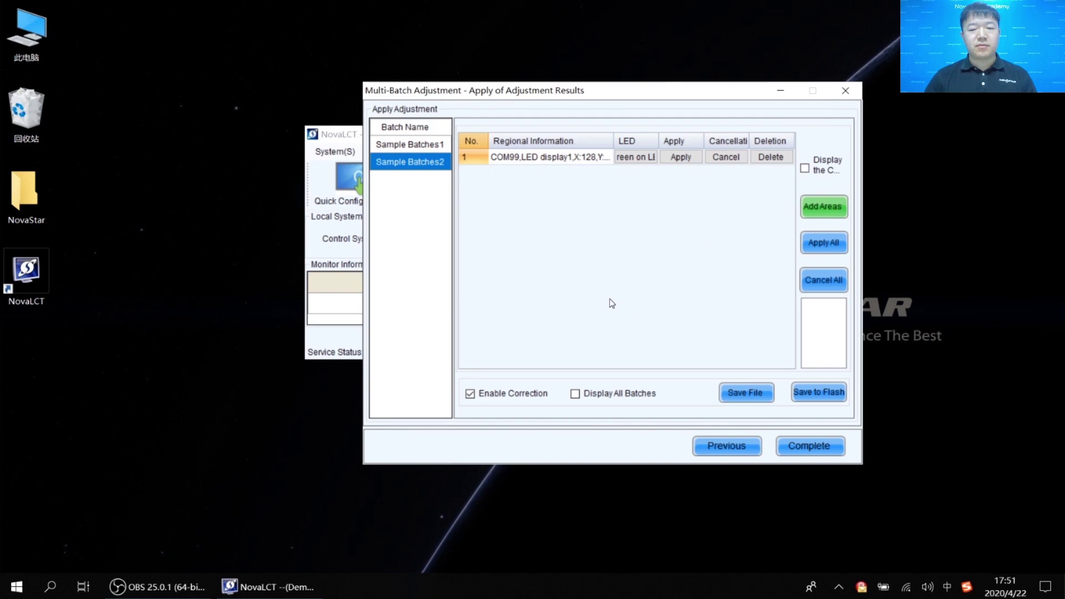
{"action": "left_click", "coordinate": [815, 247]}
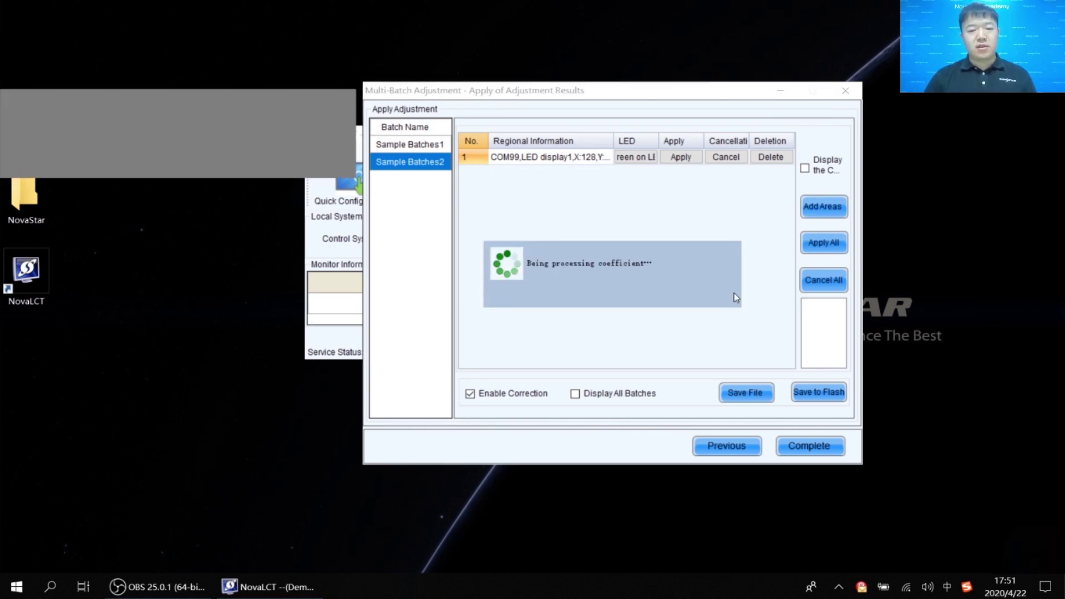
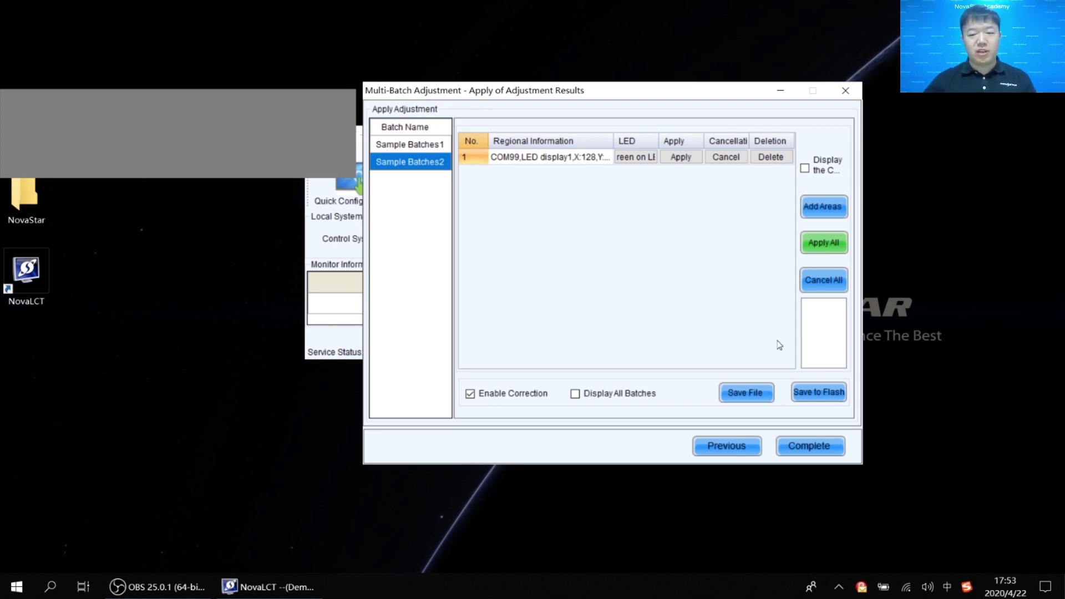
Save the adjustment results to the LED display's flash and acknowledge the curing success message
{"action": "left_click", "coordinate": [816, 395]}
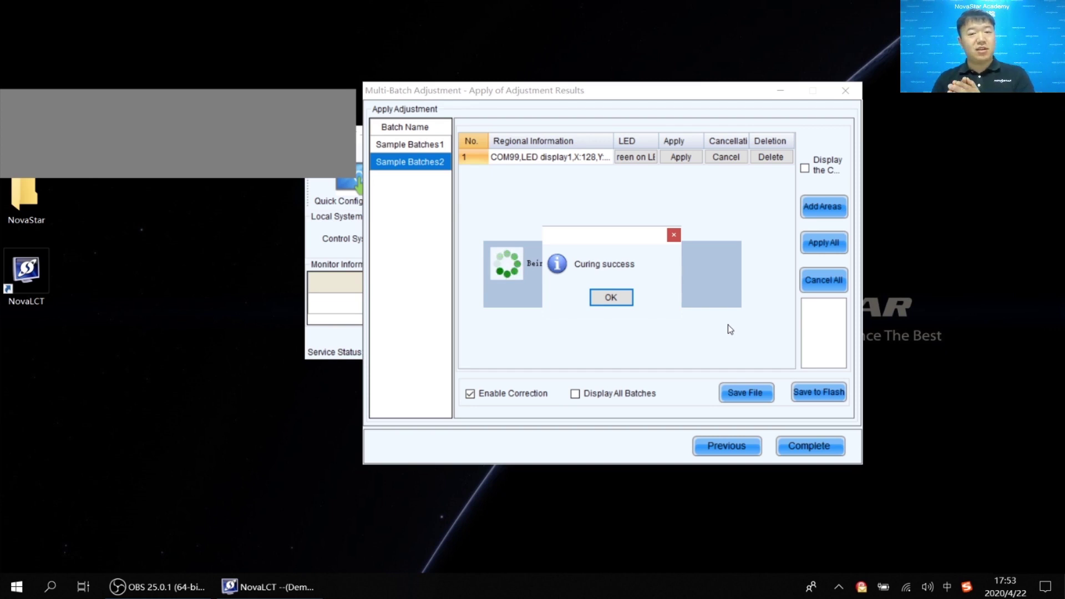
{"action": "left_click", "coordinate": [610, 297]}
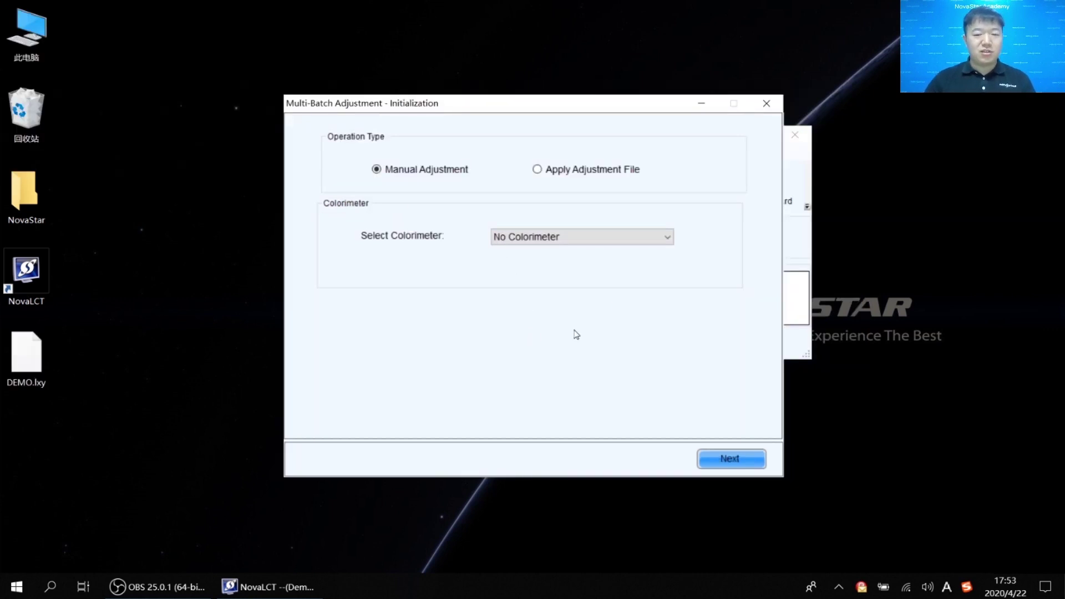
Switch initialization to Apply Adjustment File and set DEMO.lxy from the desktop as its path
{"action": "left_click", "coordinate": [577, 169]}
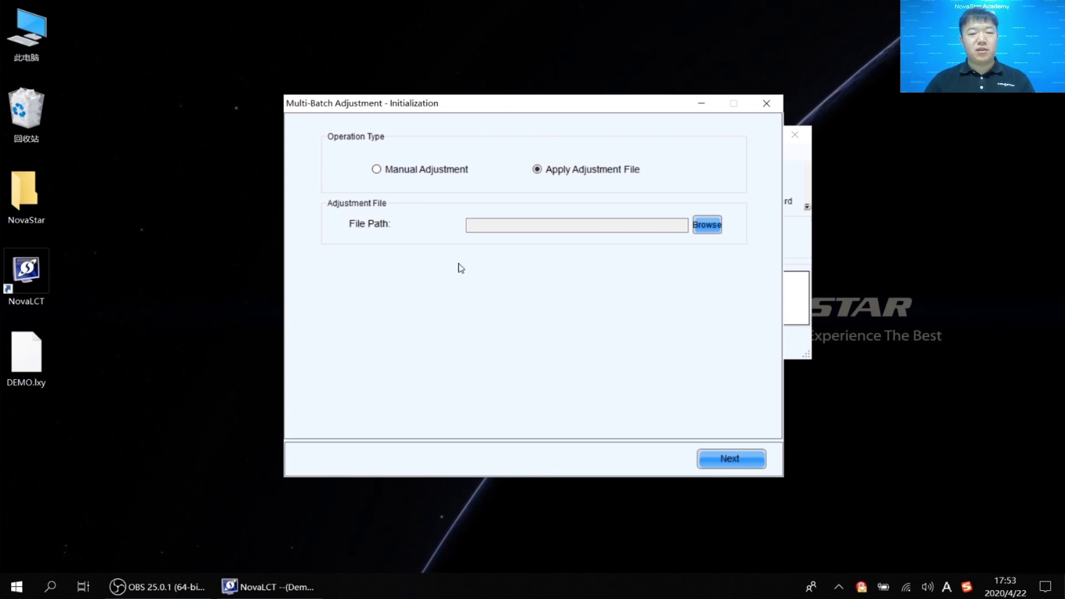
{"action": "left_click", "coordinate": [715, 232]}
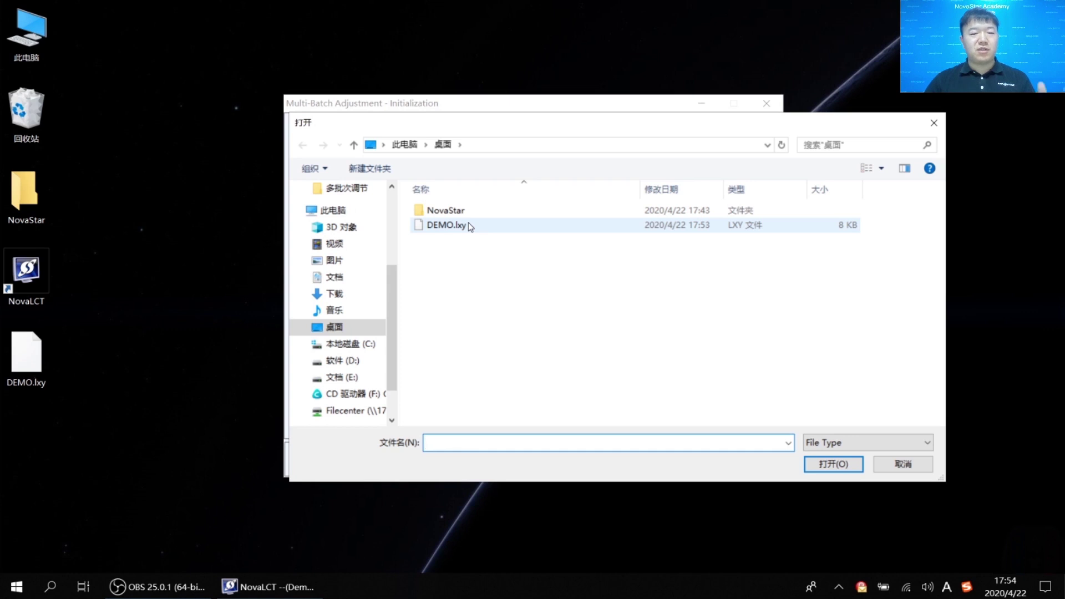
{"action": "left_click", "coordinate": [468, 223]}
{"action": "left_click", "coordinate": [834, 466]}
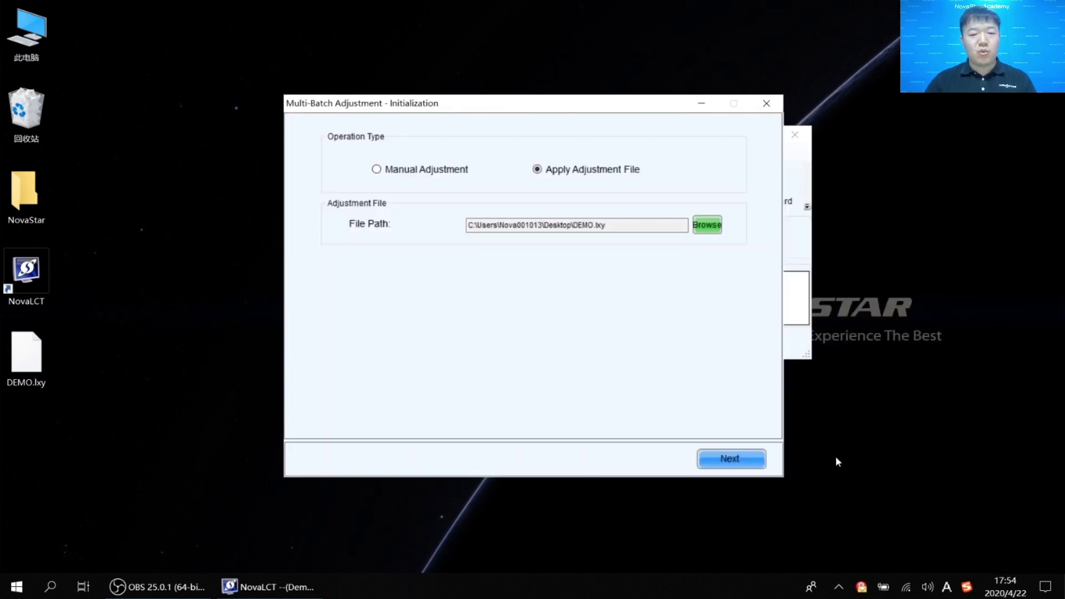
Advance to applying the adjustment results and select the Sample Batches2 batch
{"action": "left_click", "coordinate": [730, 459]}
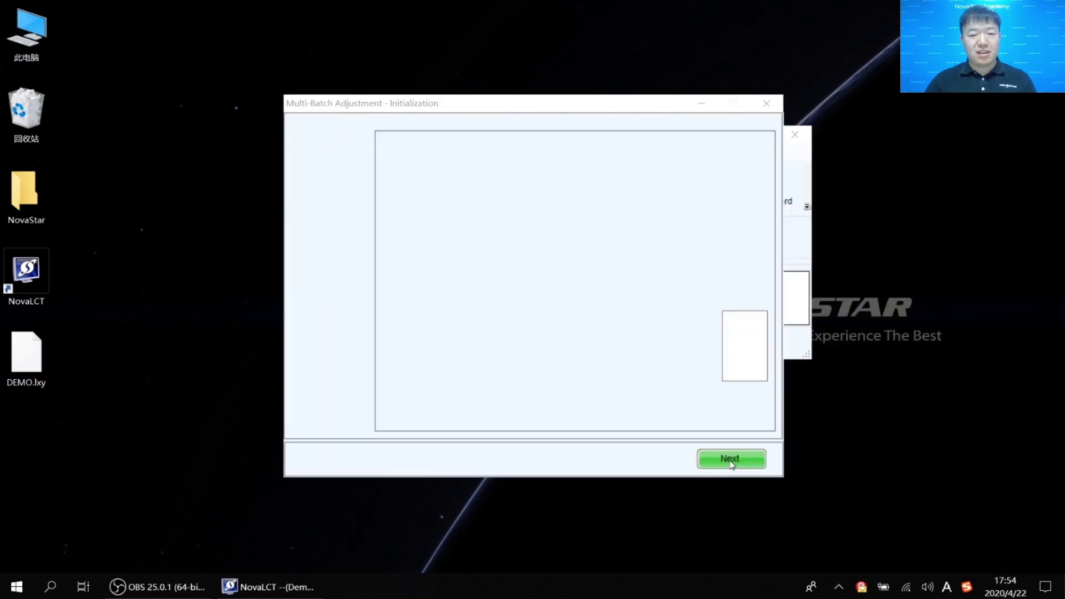
{"action": "left_click_drag", "start_coordinate": [618, 102], "coordinate": [658, 102]}
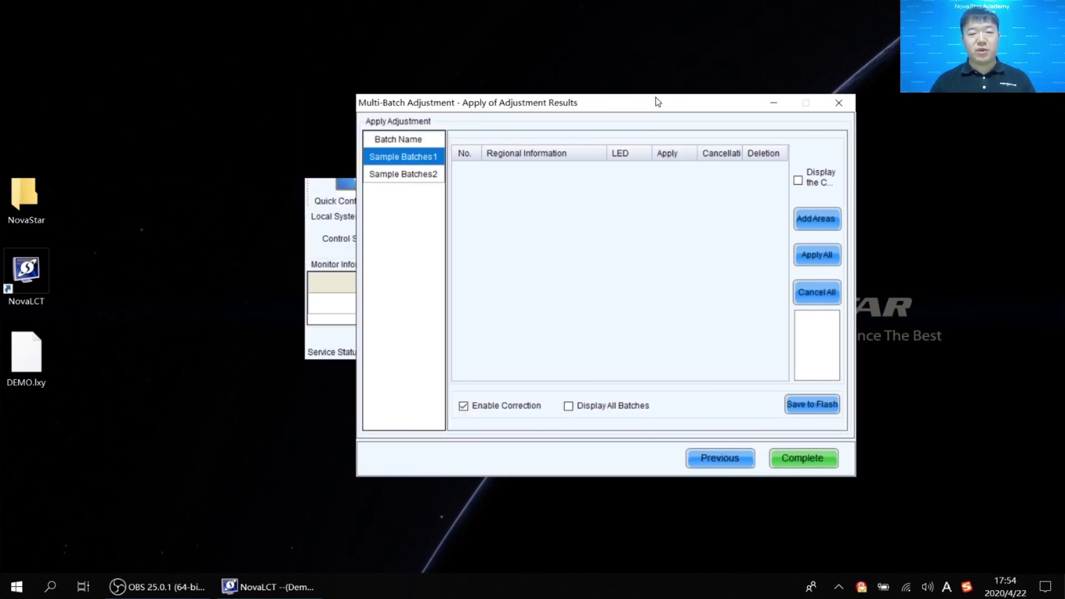
{"action": "left_click", "coordinate": [405, 174]}
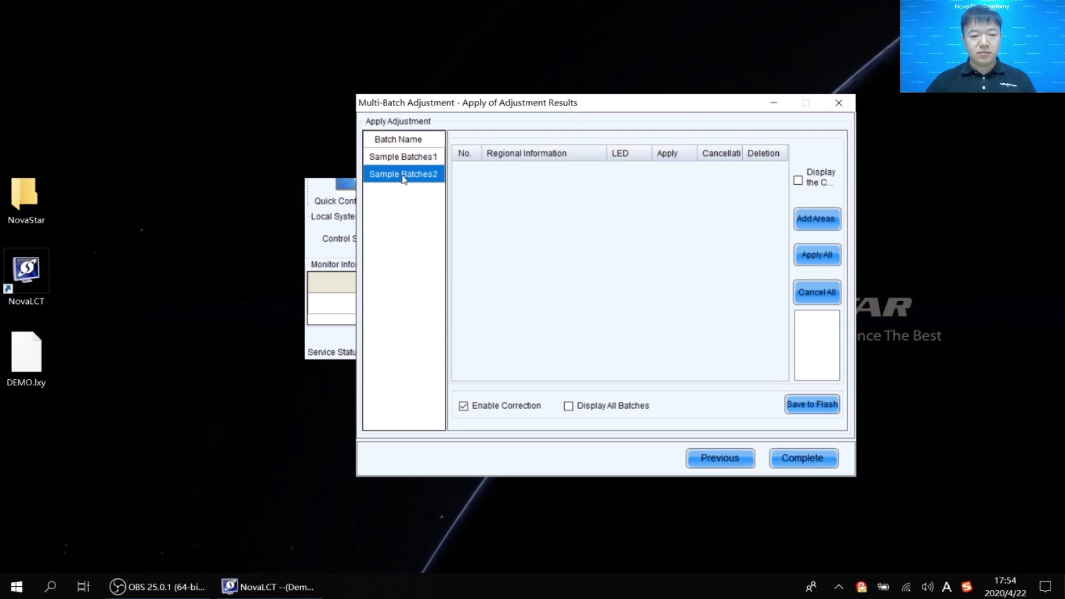
Close Add Areas for Sample Batches2 without adding any, then complete and confirm the wizard
{"action": "left_click", "coordinate": [827, 229]}
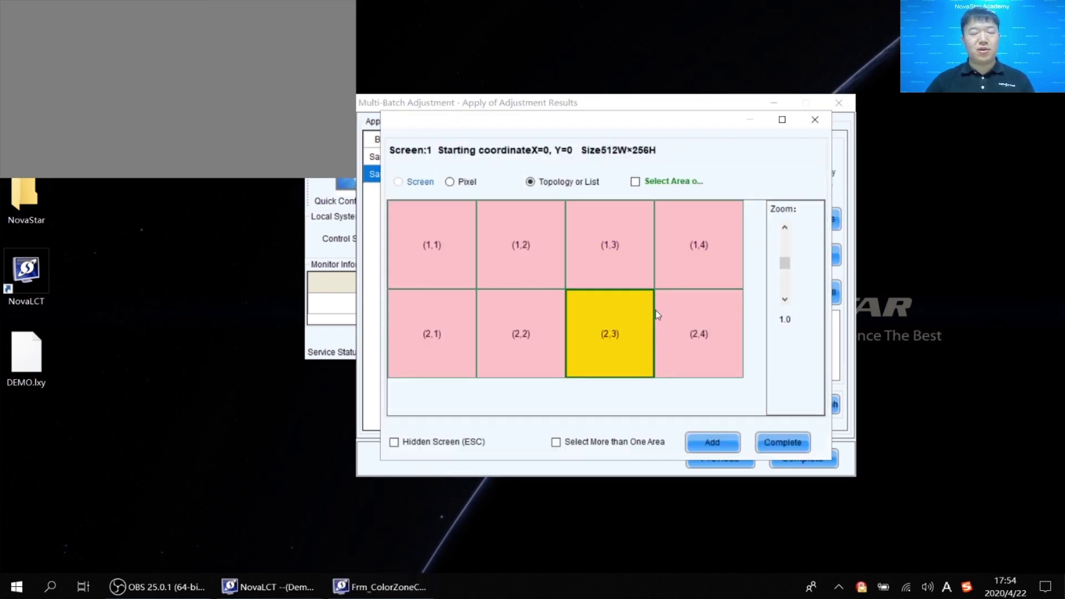
{"action": "left_click", "coordinate": [815, 119]}
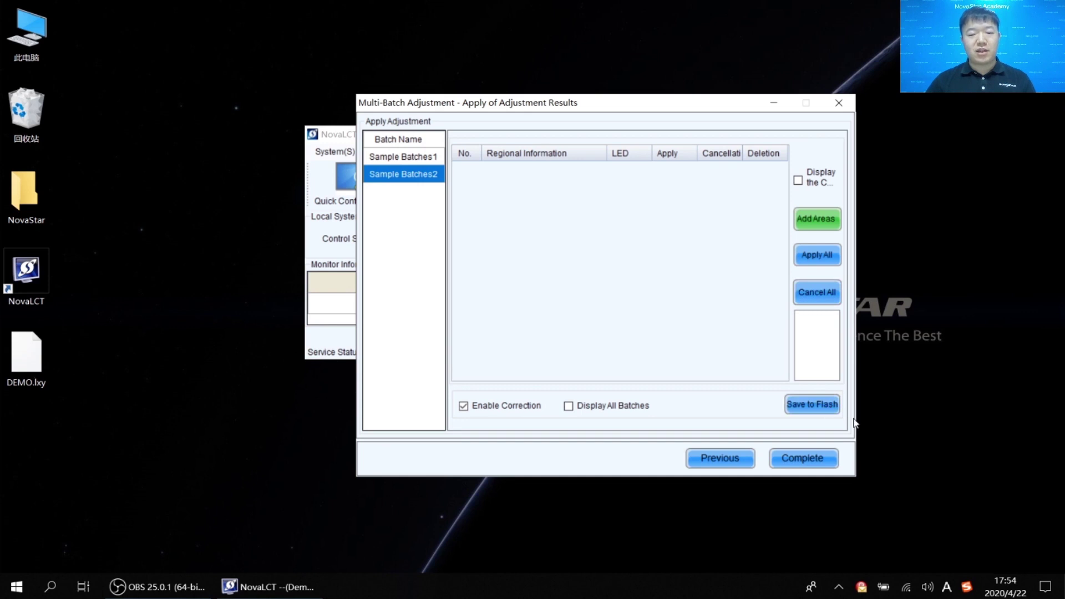
{"action": "left_click", "coordinate": [828, 459]}
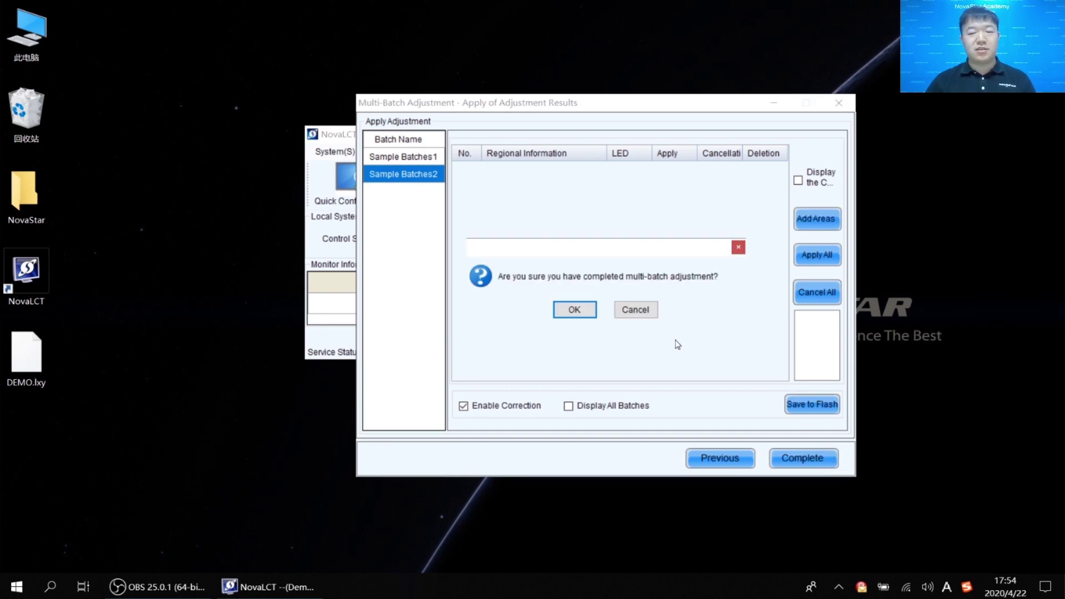
{"action": "left_click", "coordinate": [575, 313]}
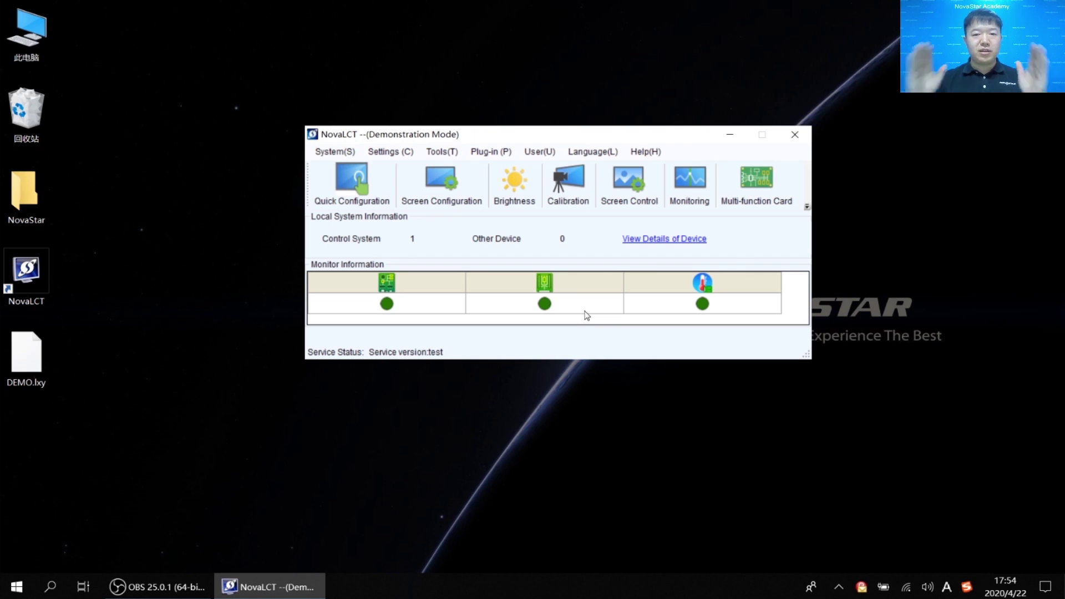